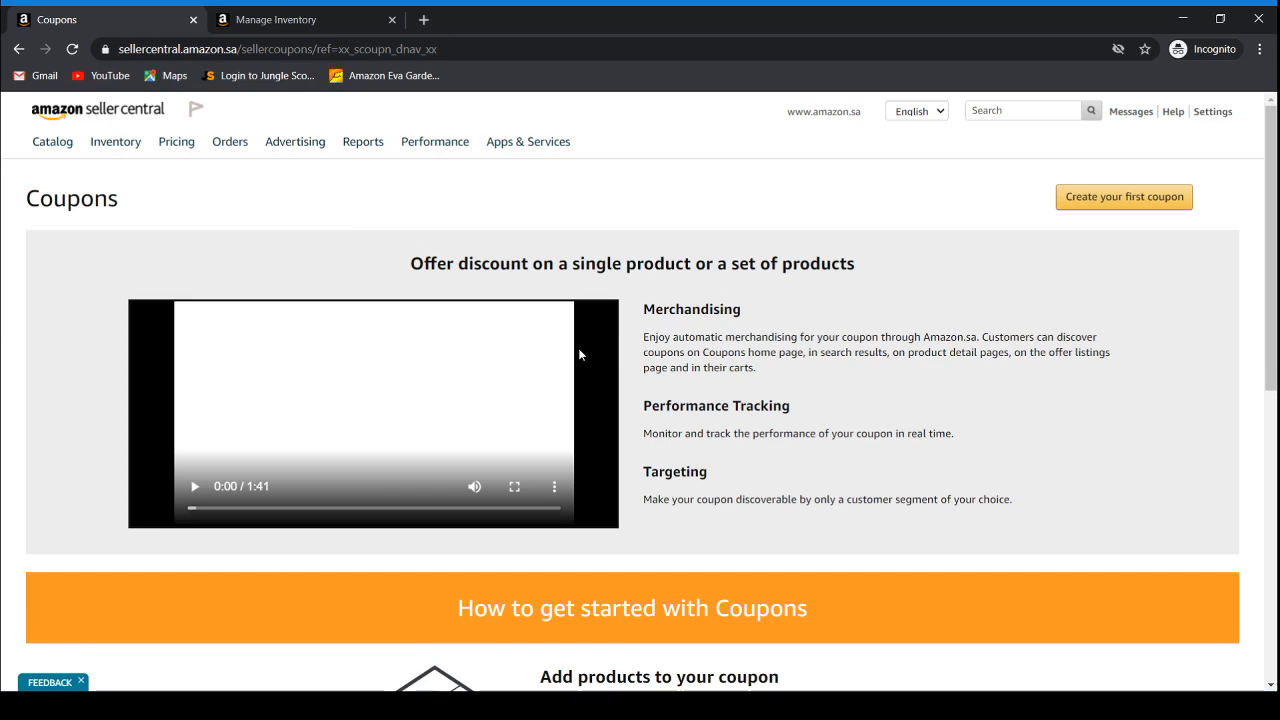
# - Read the Coupons page's overview and its getting-started guidance on products, discount and budget, scheduling, and review
pyautogui.scroll(-4, 579, 354)
pyautogui.scroll(4, 580, 352)
pyautogui.moveTo(271, 161)
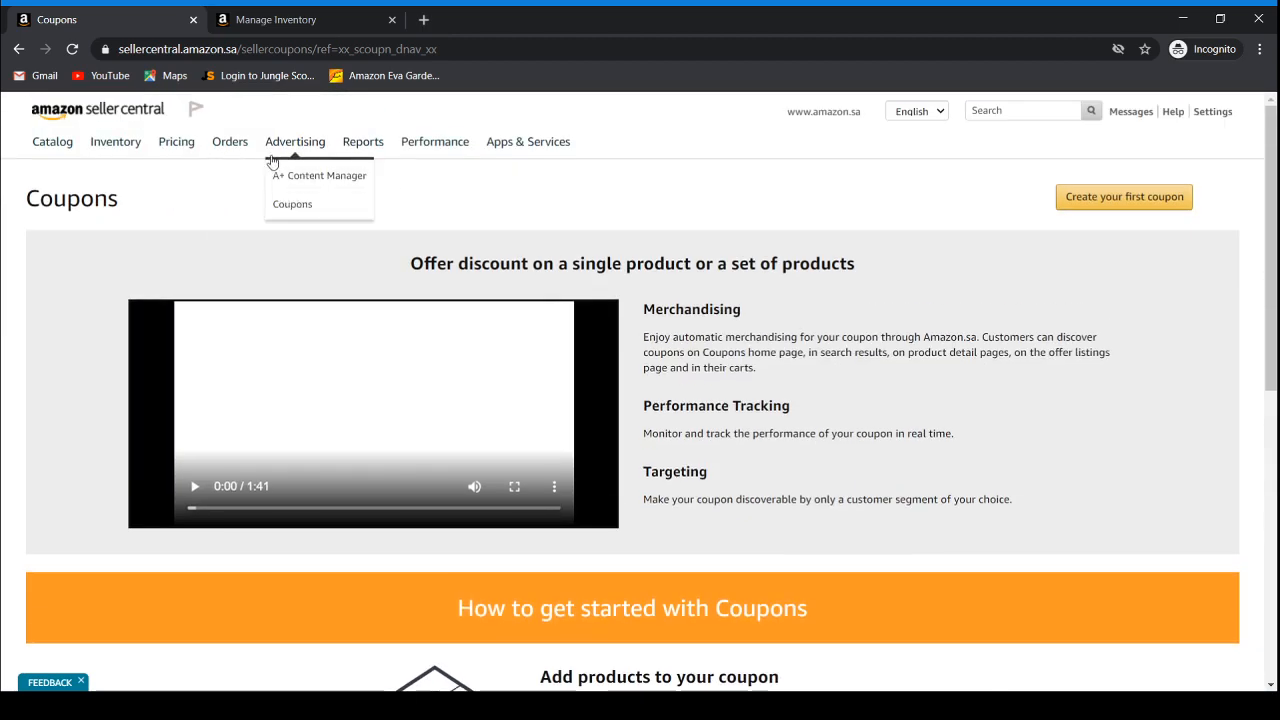
pyautogui.click(332, 212)
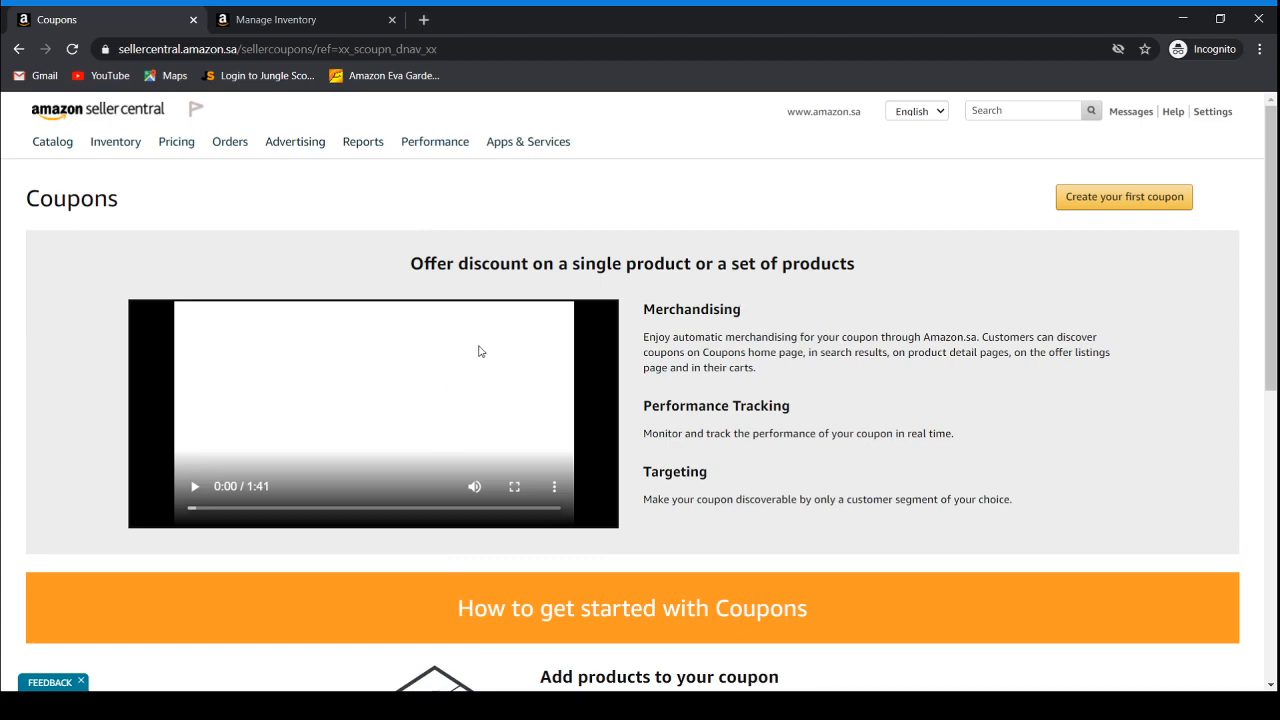
pyautogui.scroll(-1, 478, 351)
pyautogui.scroll(-5, 478, 351)
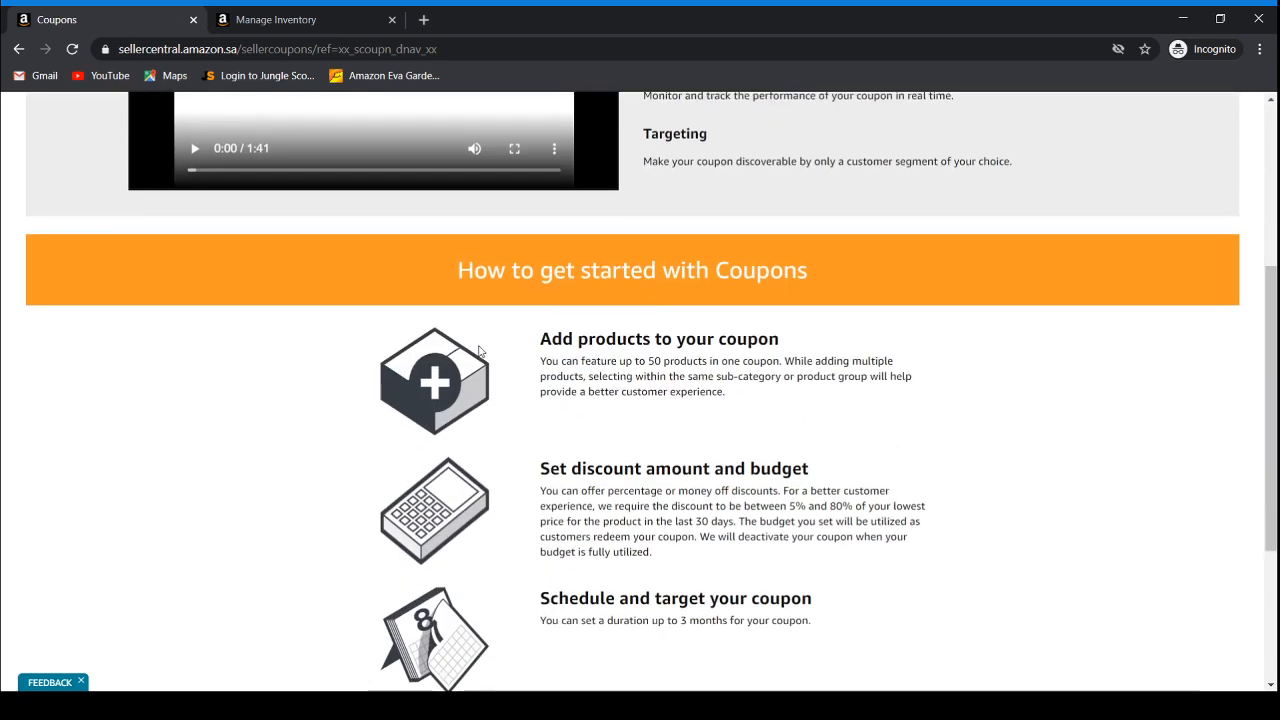
pyautogui.scroll(3, 276, 414)
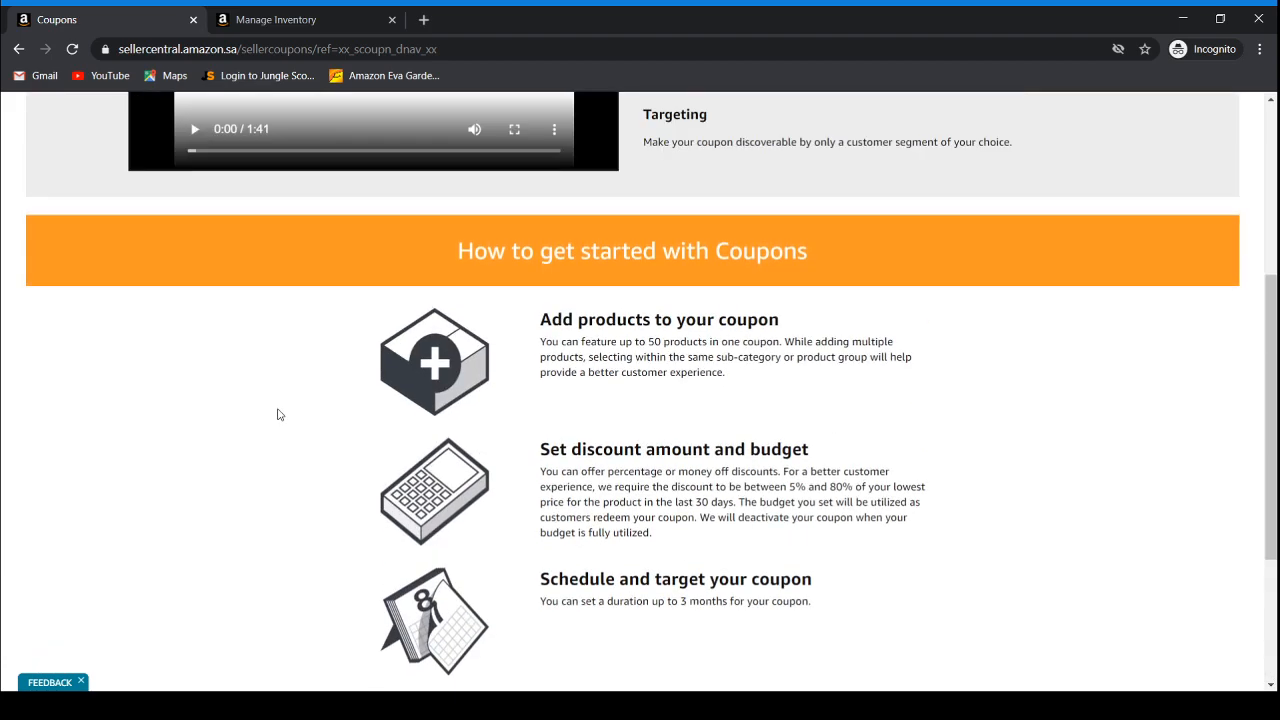
pyautogui.scroll(-1, 278, 414)
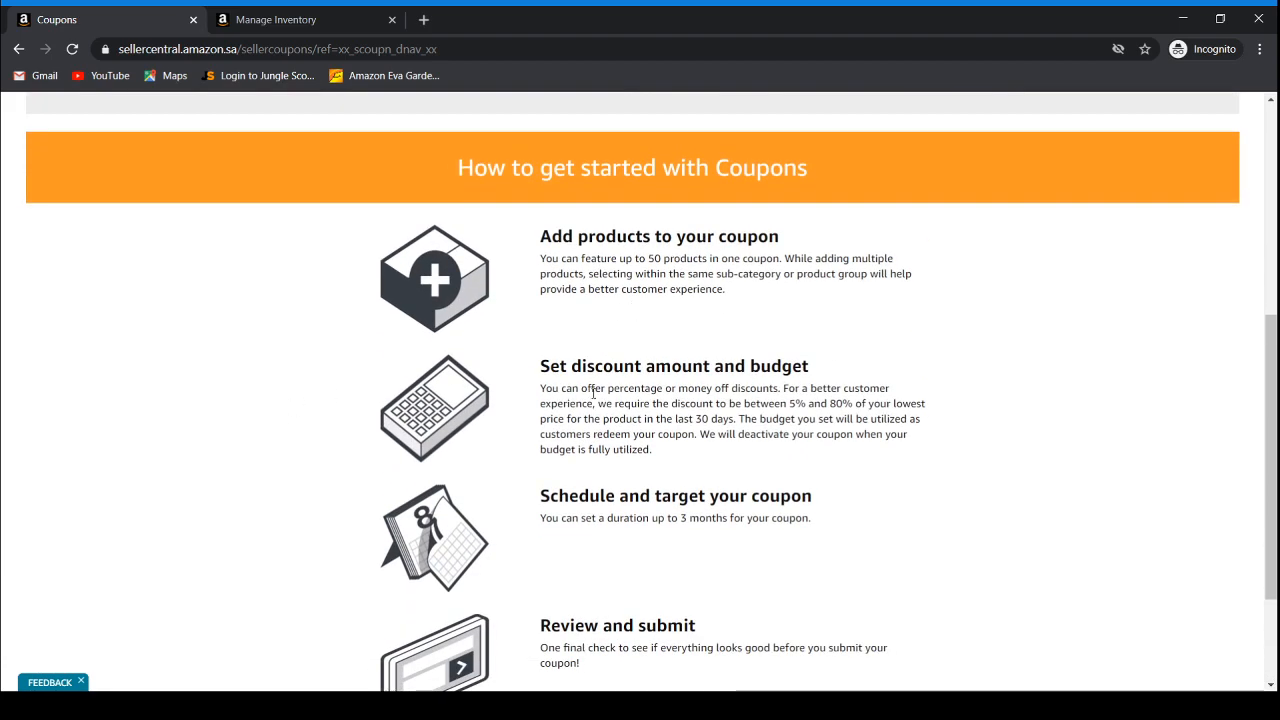
pyautogui.scroll(-2, 643, 400)
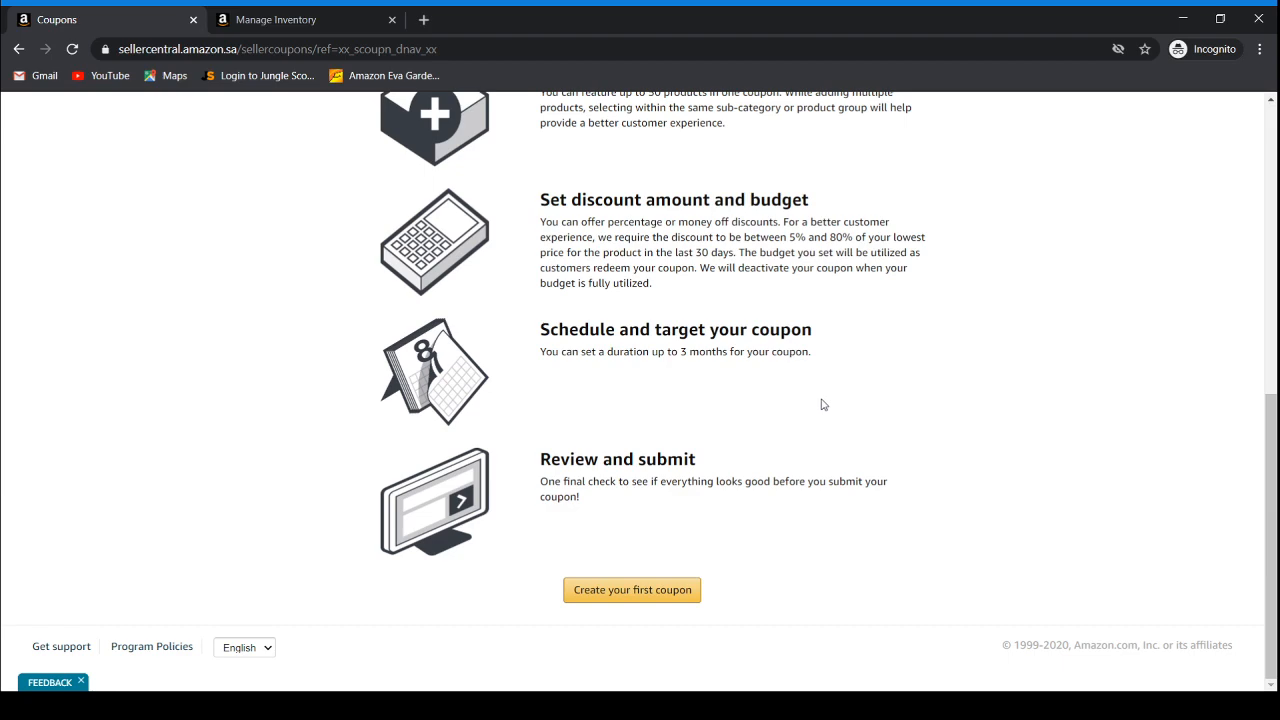
pyautogui.scroll(6, 822, 404)
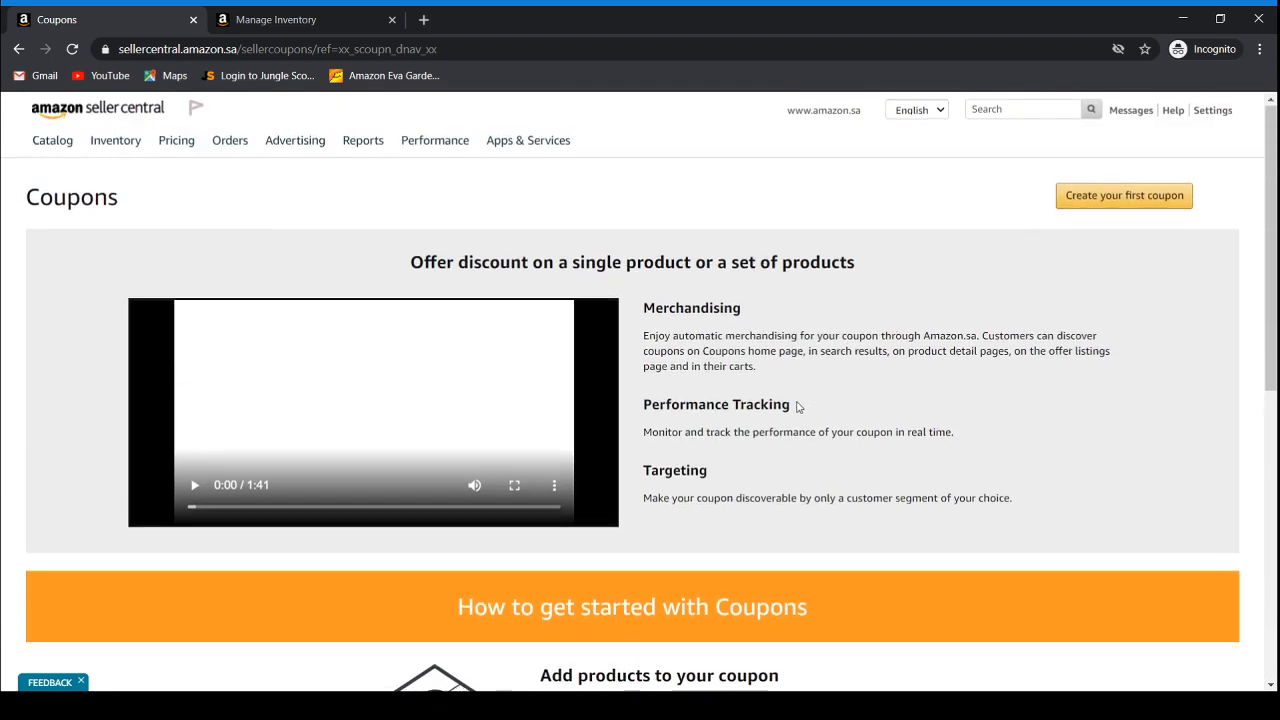
pyautogui.scroll(-6, 796, 406)
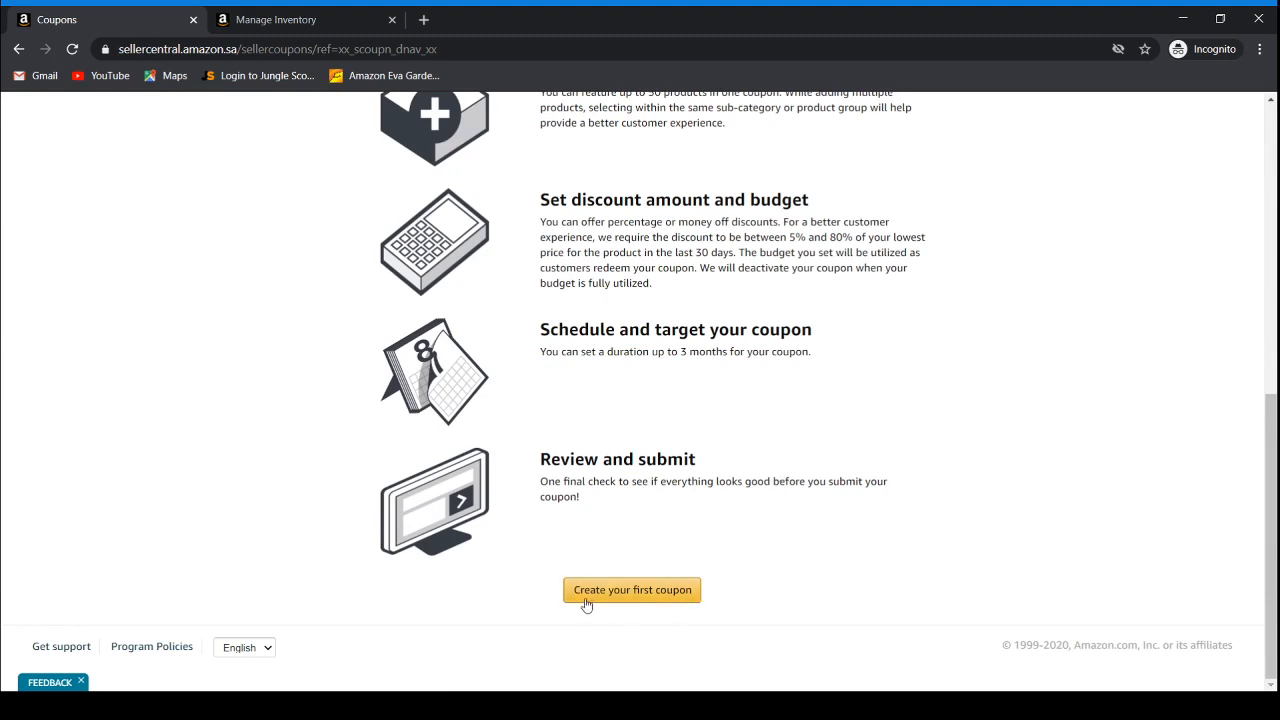
# - Start creating the first coupon and keep its product search set to SKU/ASIN
pyautogui.click(669, 598)
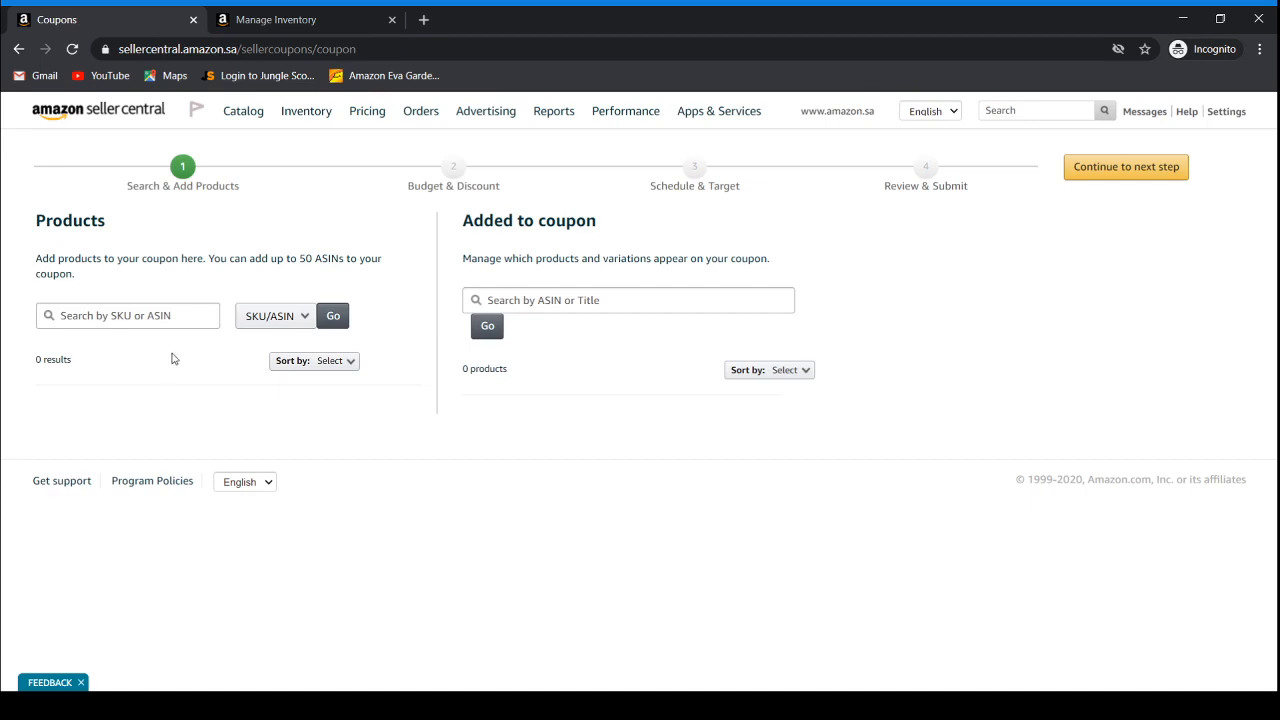
pyautogui.click(302, 316)
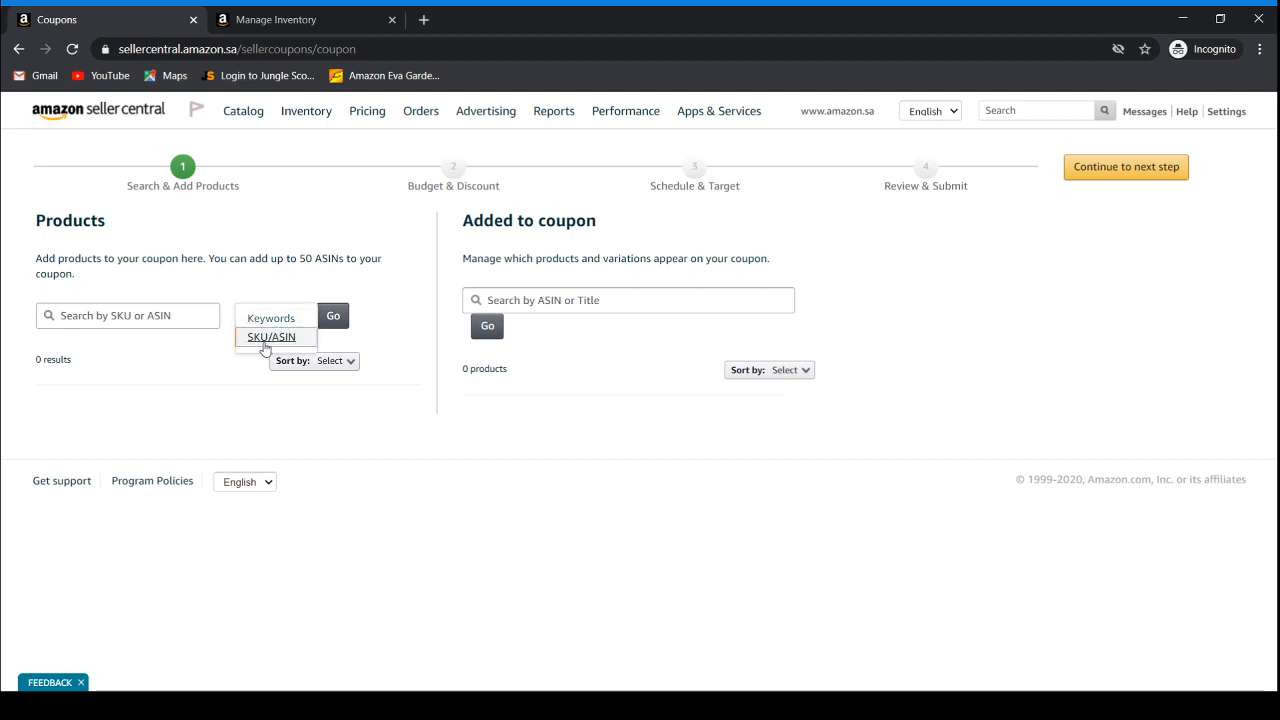
pyautogui.click(157, 317)
pyautogui.press('Tab')
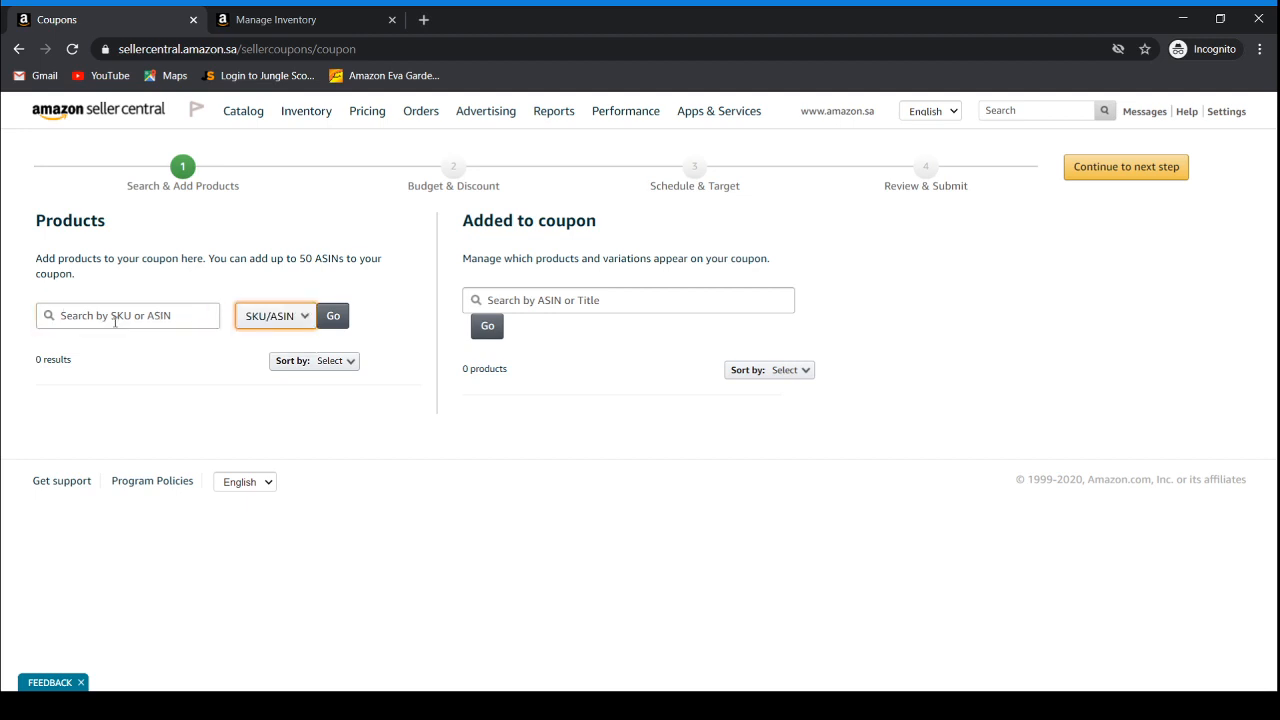
pyautogui.click(282, 318)
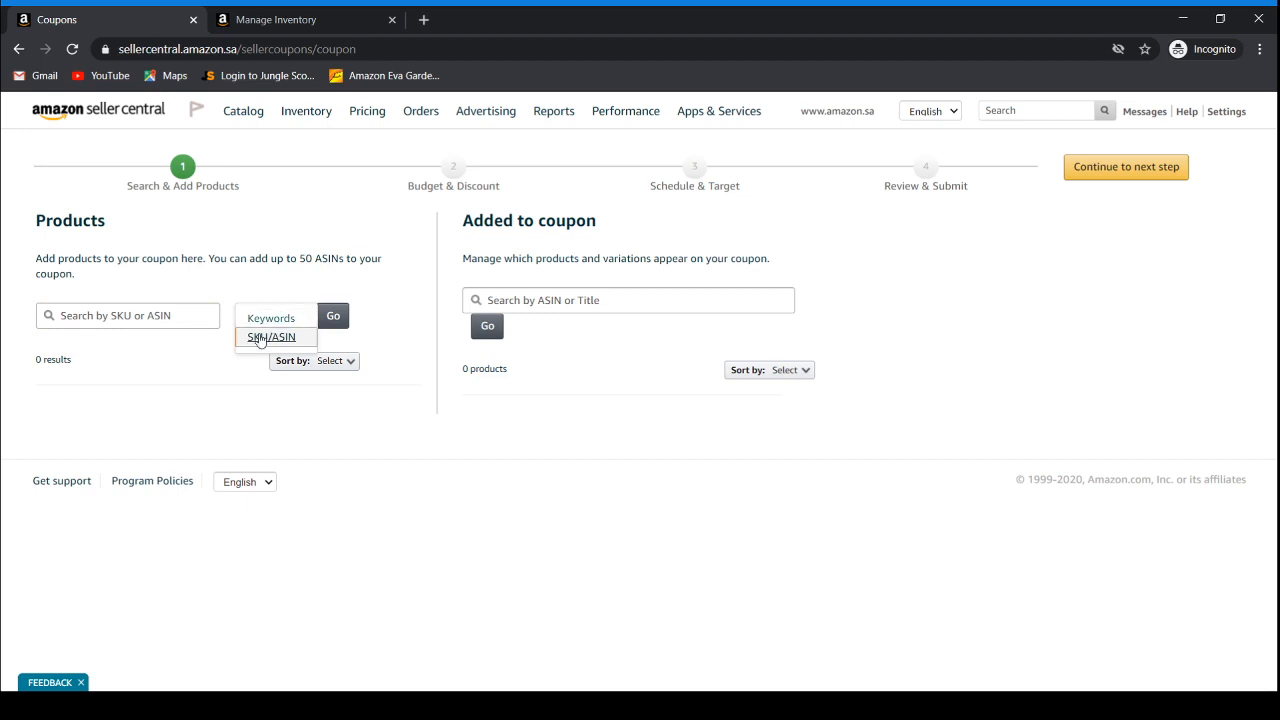
pyautogui.click(189, 320)
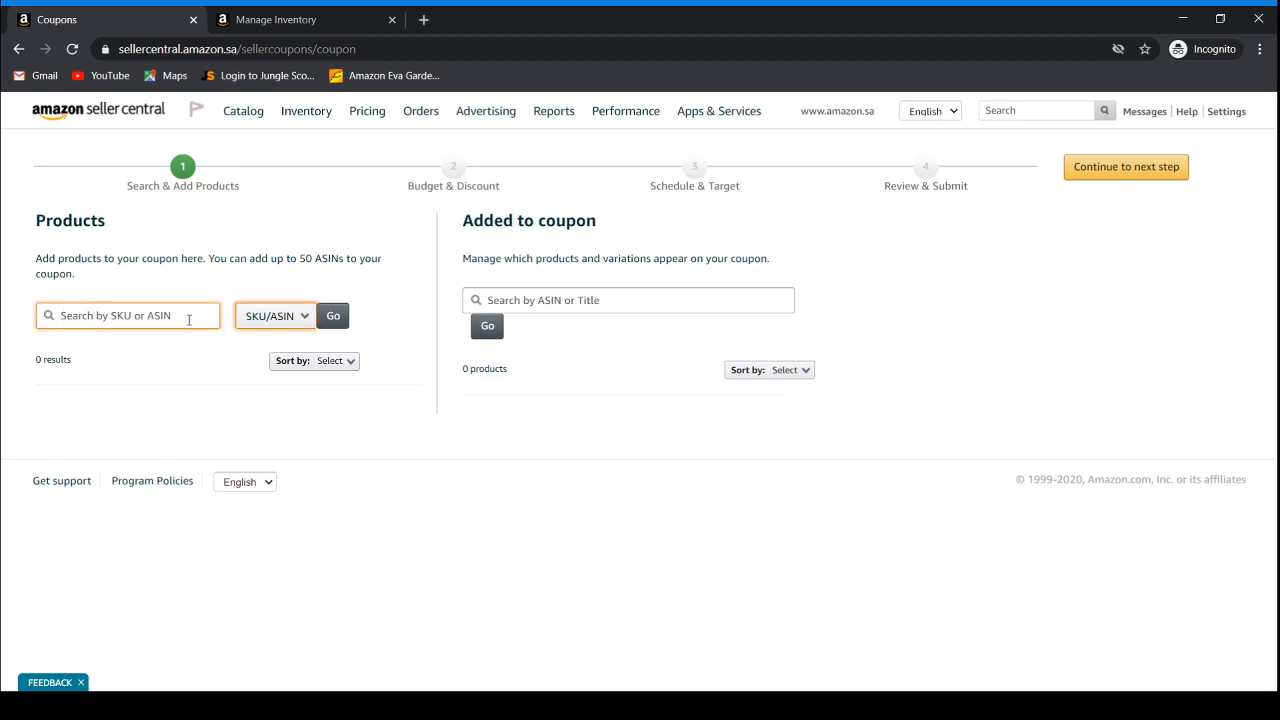
# - Consult the inventory list for the green-lidded product's SKU, search for 10011001 and add that product to the coupon
pyautogui.click(292, 20)
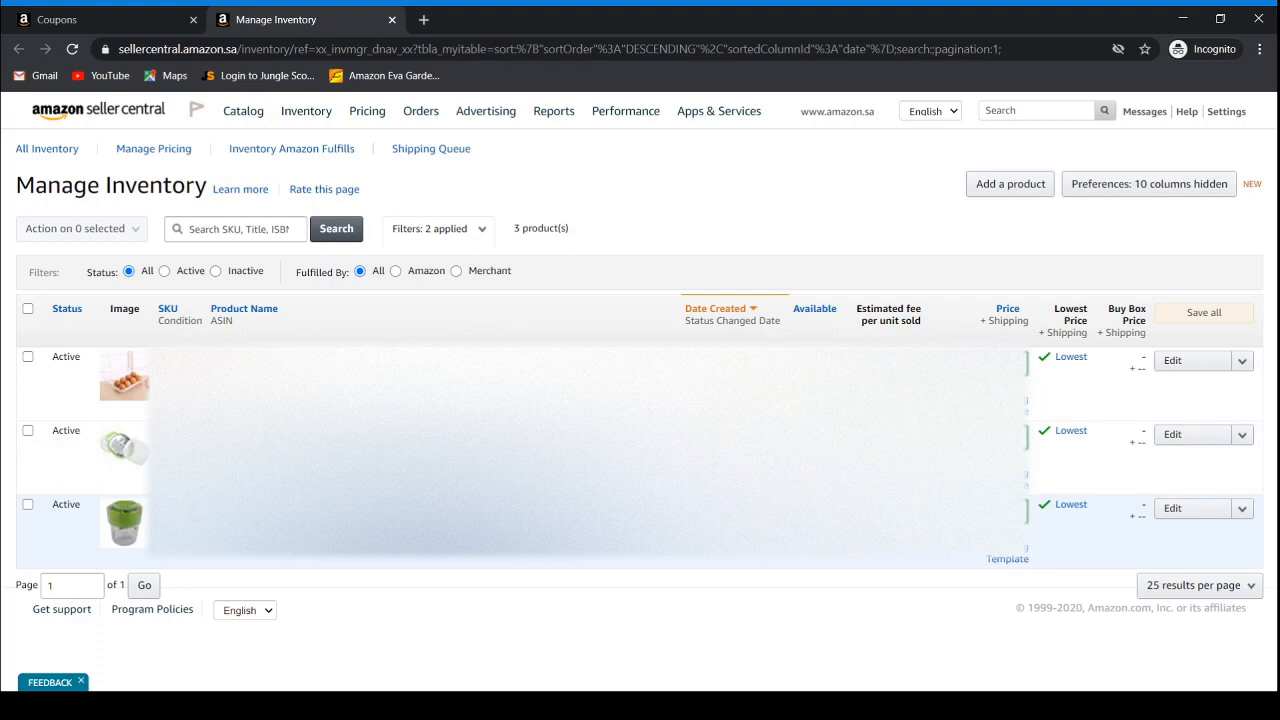
pyautogui.click(125, 19)
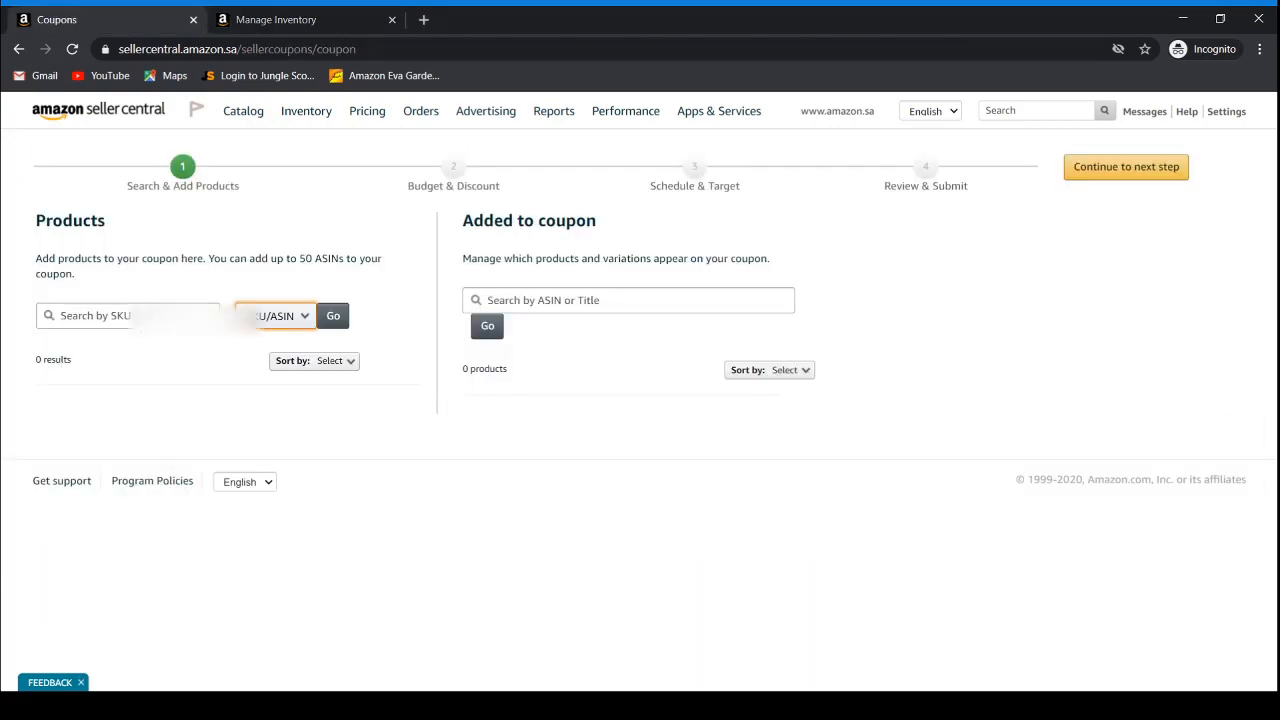
pyautogui.click(165, 318)
pyautogui.write('10011001')
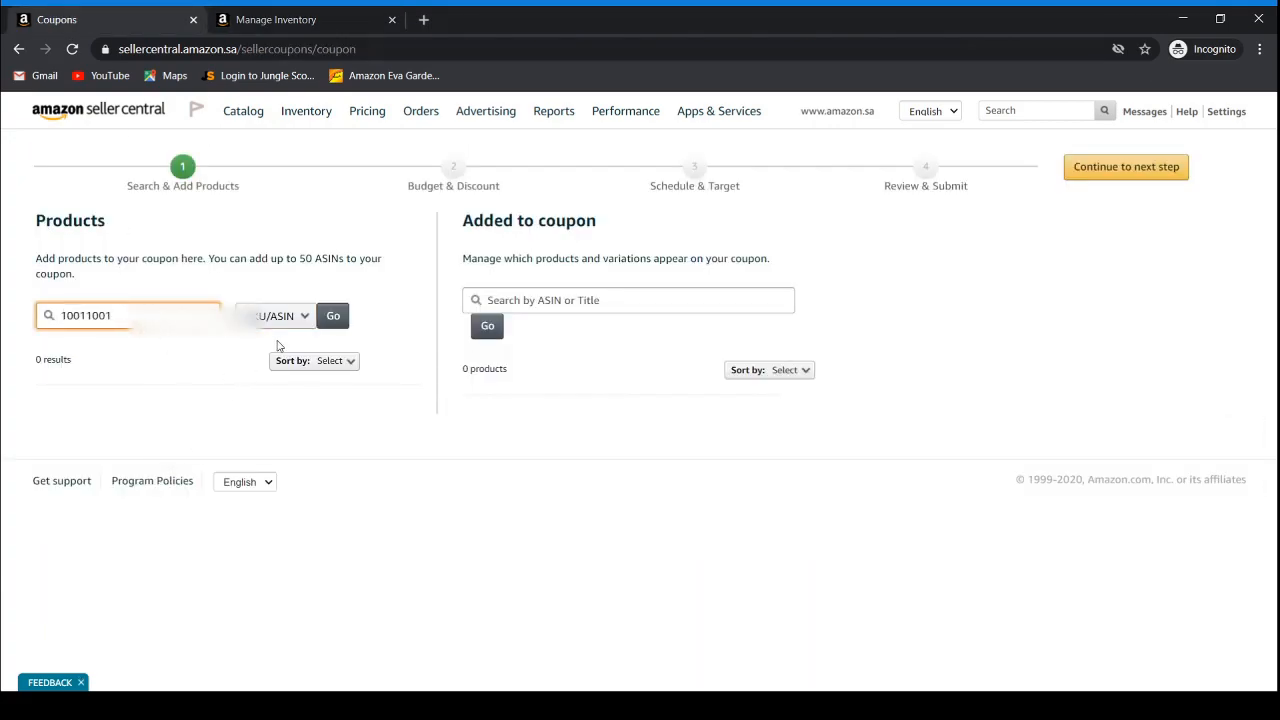
pyautogui.click(332, 316)
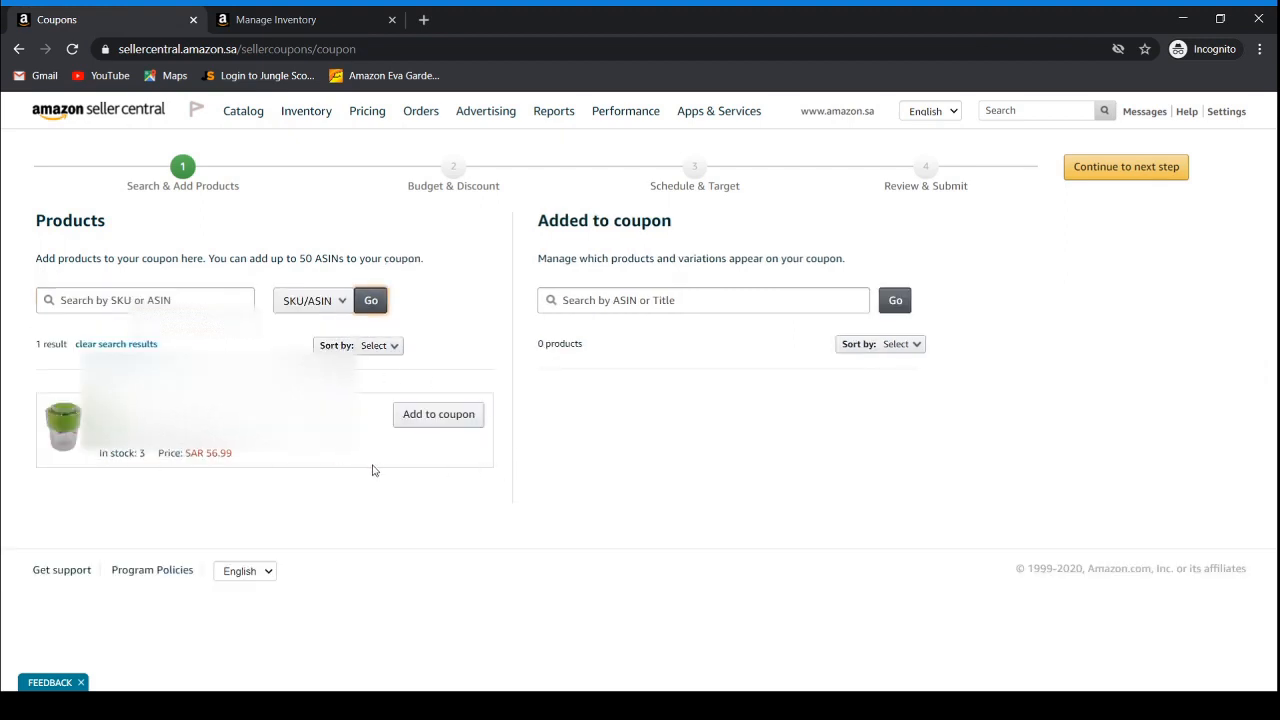
pyautogui.click(460, 427)
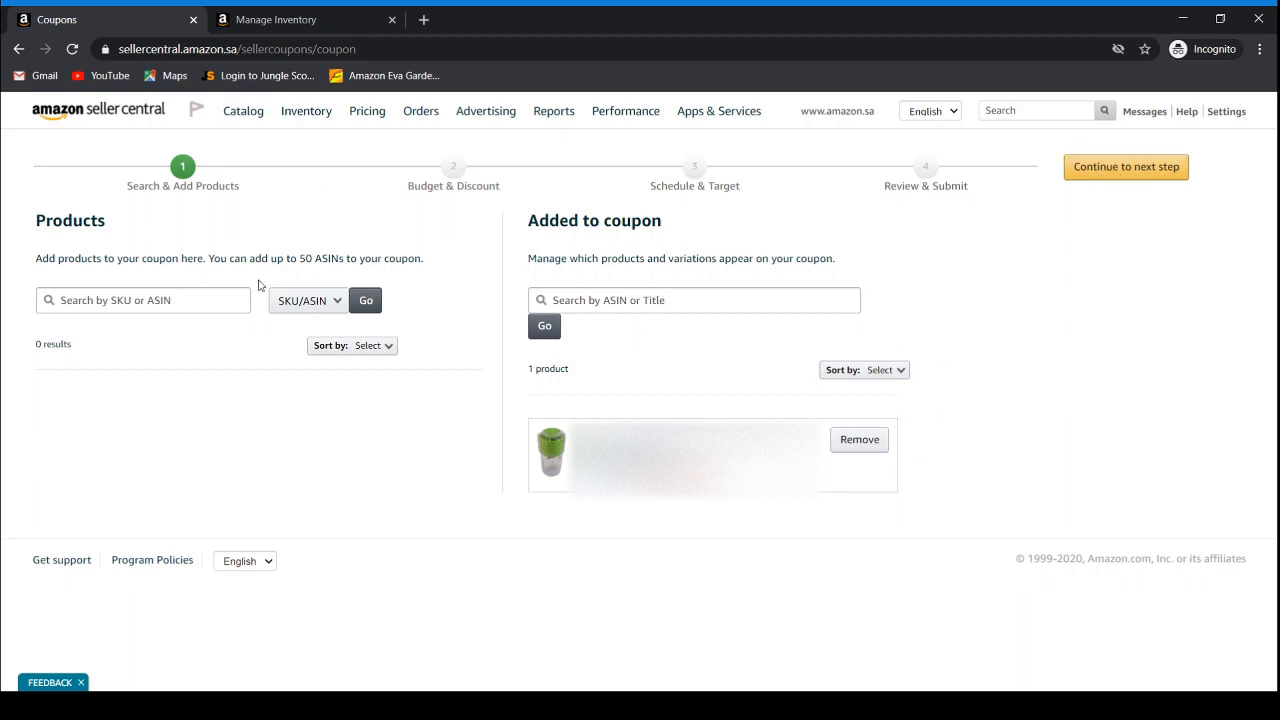
# - Search for the cheese grater using the SKU copied from the inventory list and add it to the coupon
pyautogui.click(252, 24)
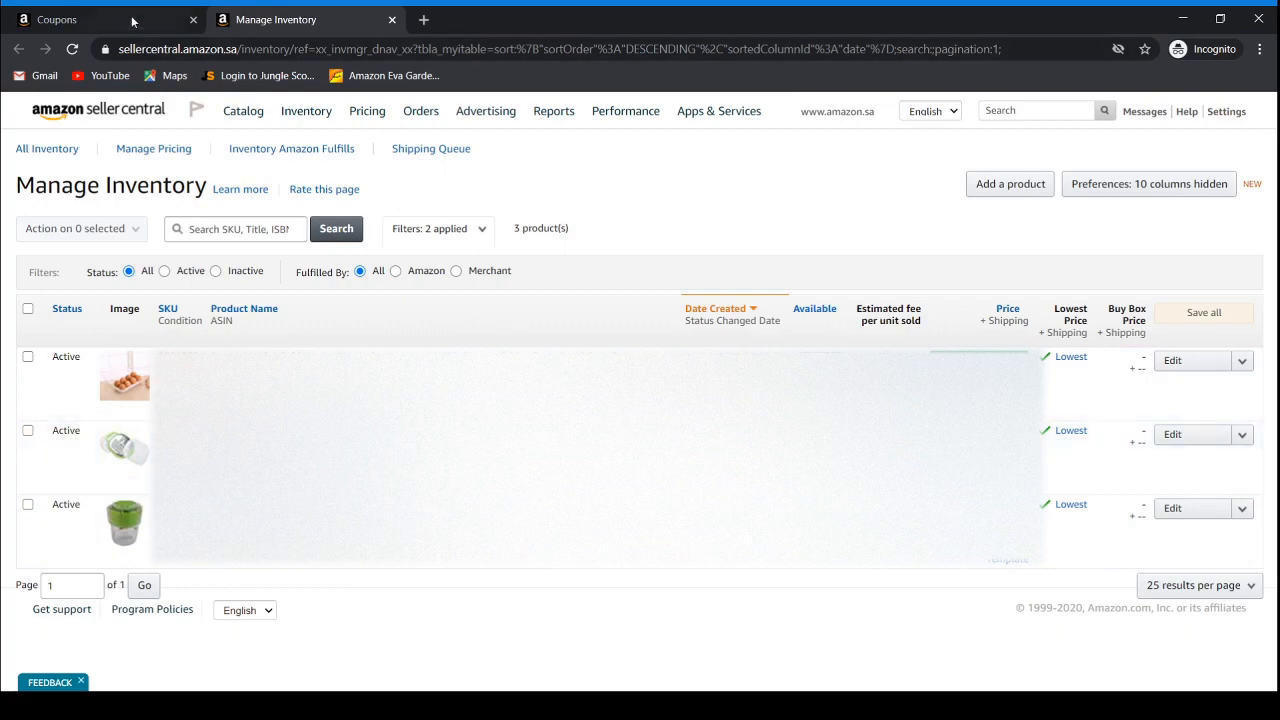
pyautogui.click(57, 19)
pyautogui.click(166, 312)
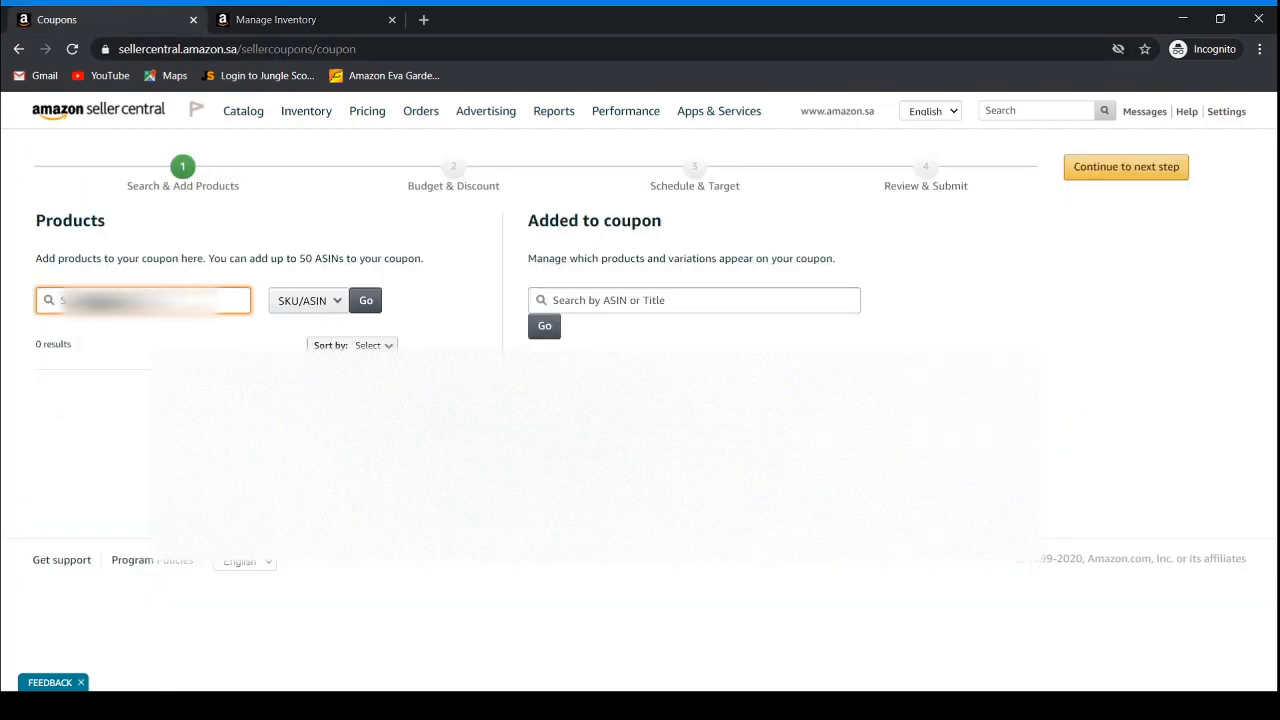
pyautogui.hotkey('ctrl', 'v')
pyautogui.click(364, 302)
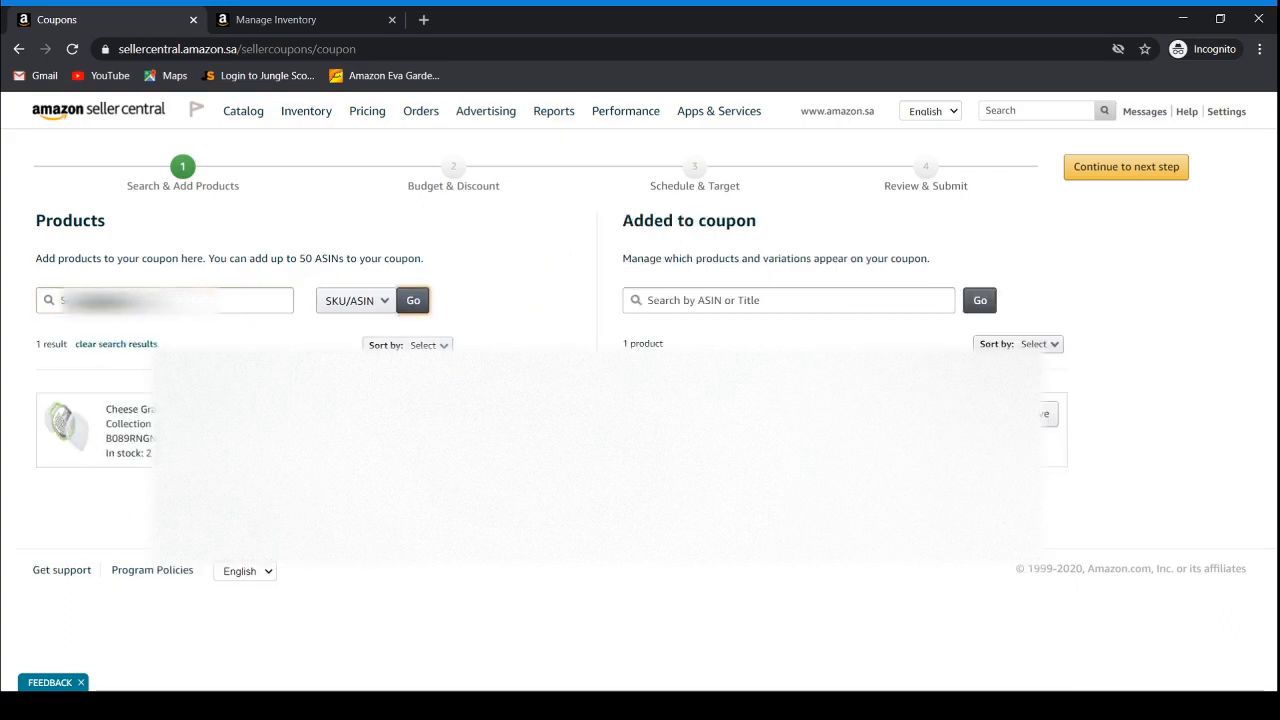
pyautogui.click(520, 414)
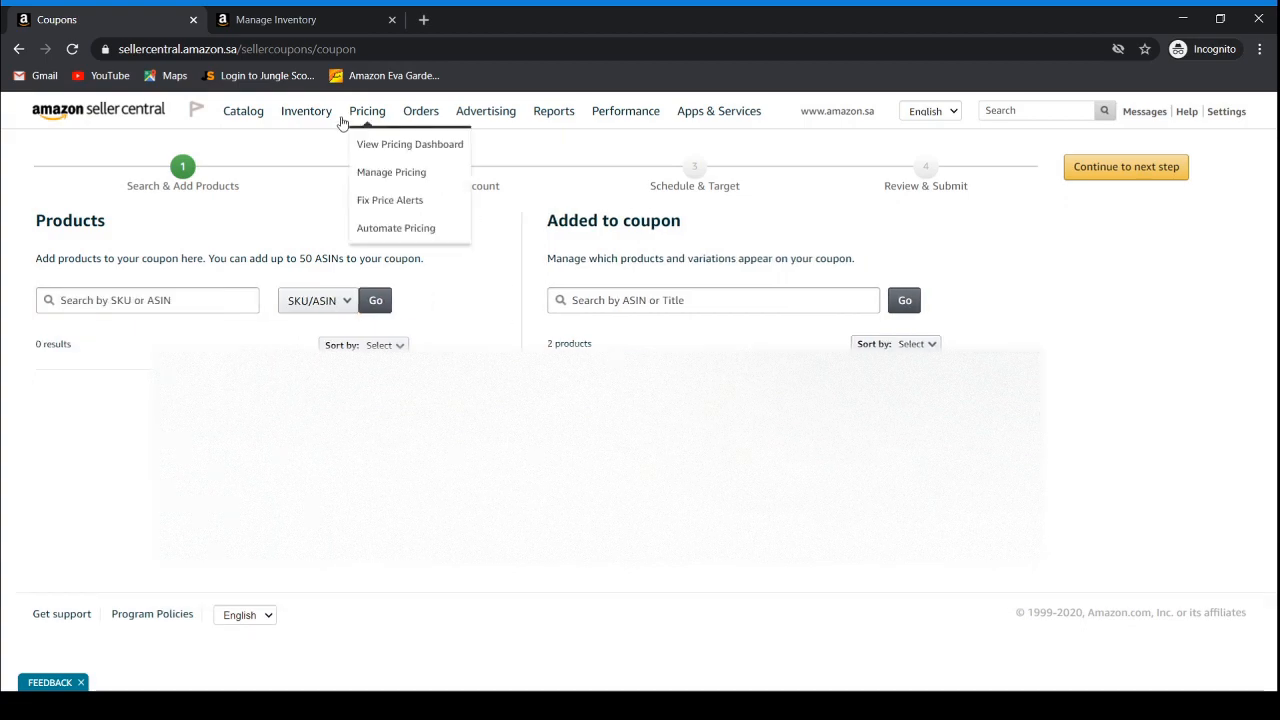
# - Switch the product search to Keywords, search for "egg holder" and add the refrigerator egg holder to the coupon
pyautogui.click(311, 22)
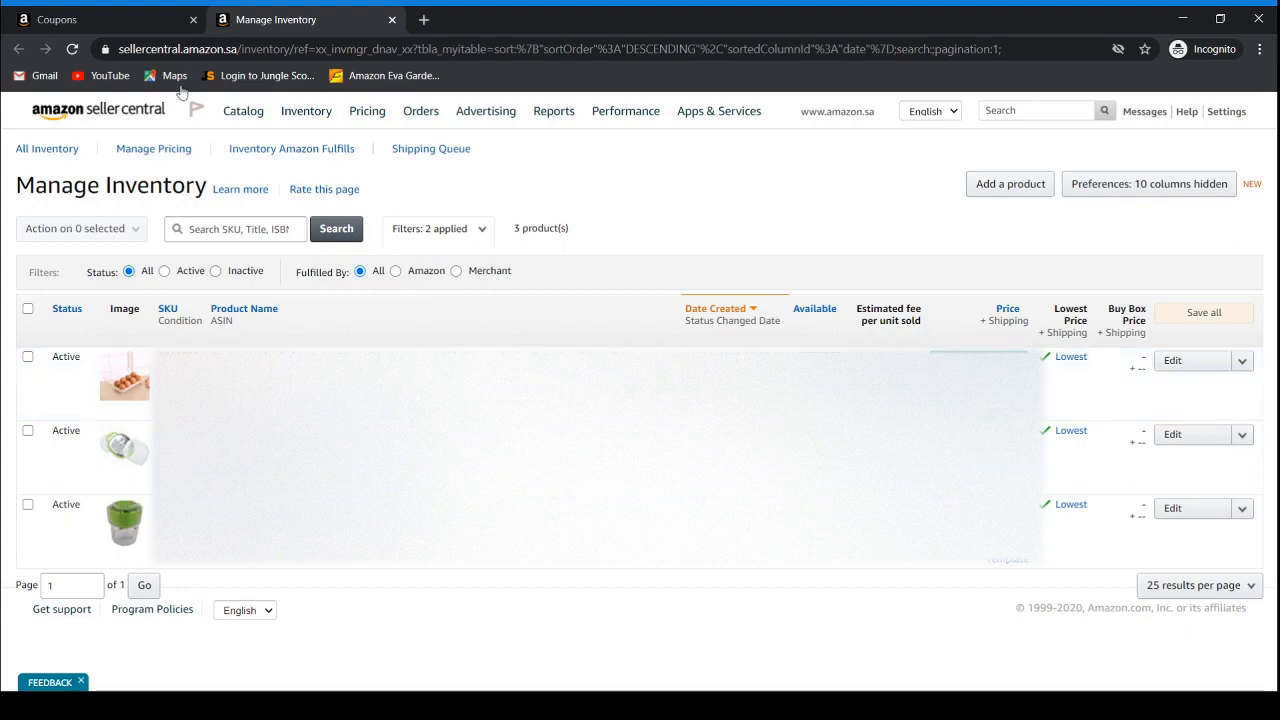
pyautogui.click(137, 21)
pyautogui.click(344, 300)
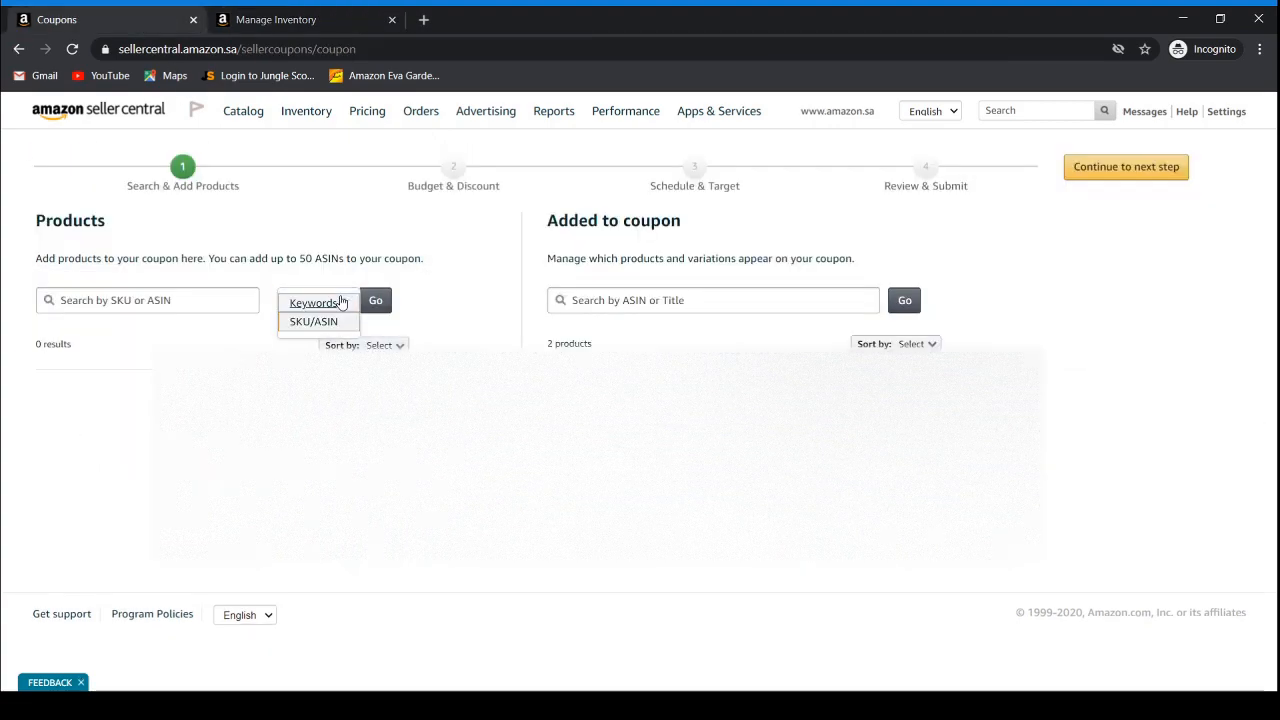
pyautogui.click(330, 318)
pyautogui.click(157, 306)
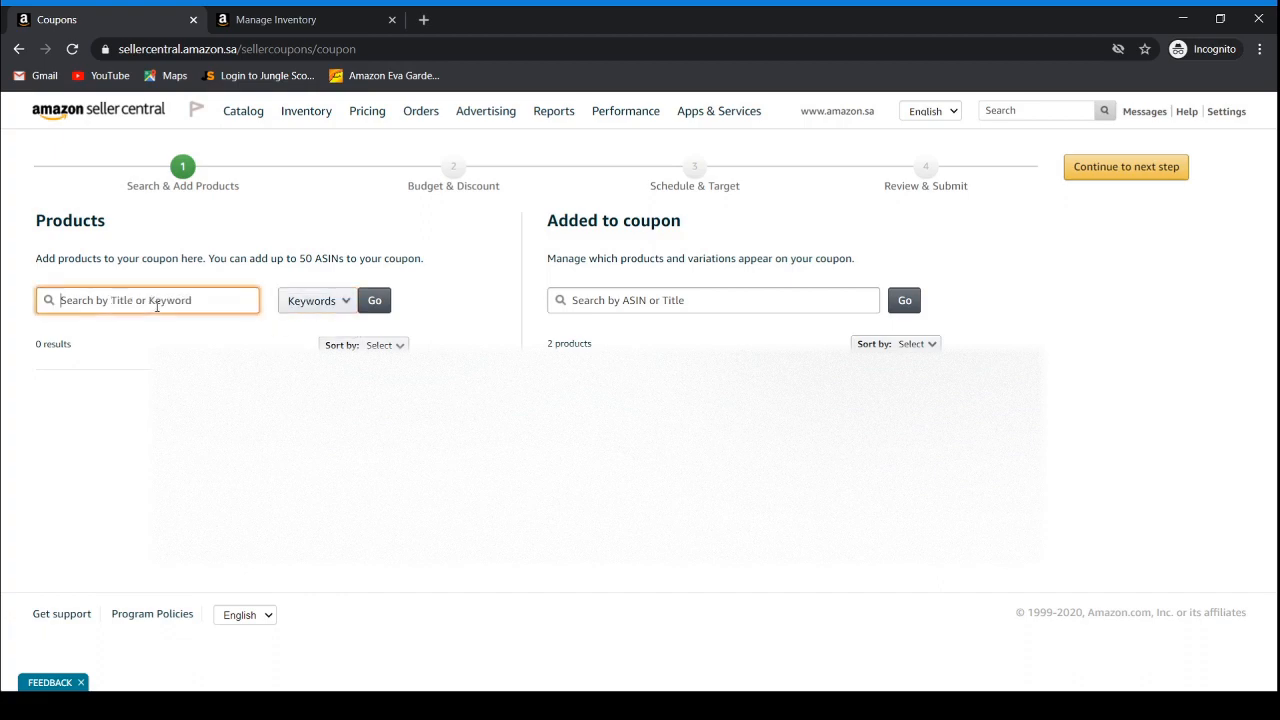
pyautogui.write('egg holder')
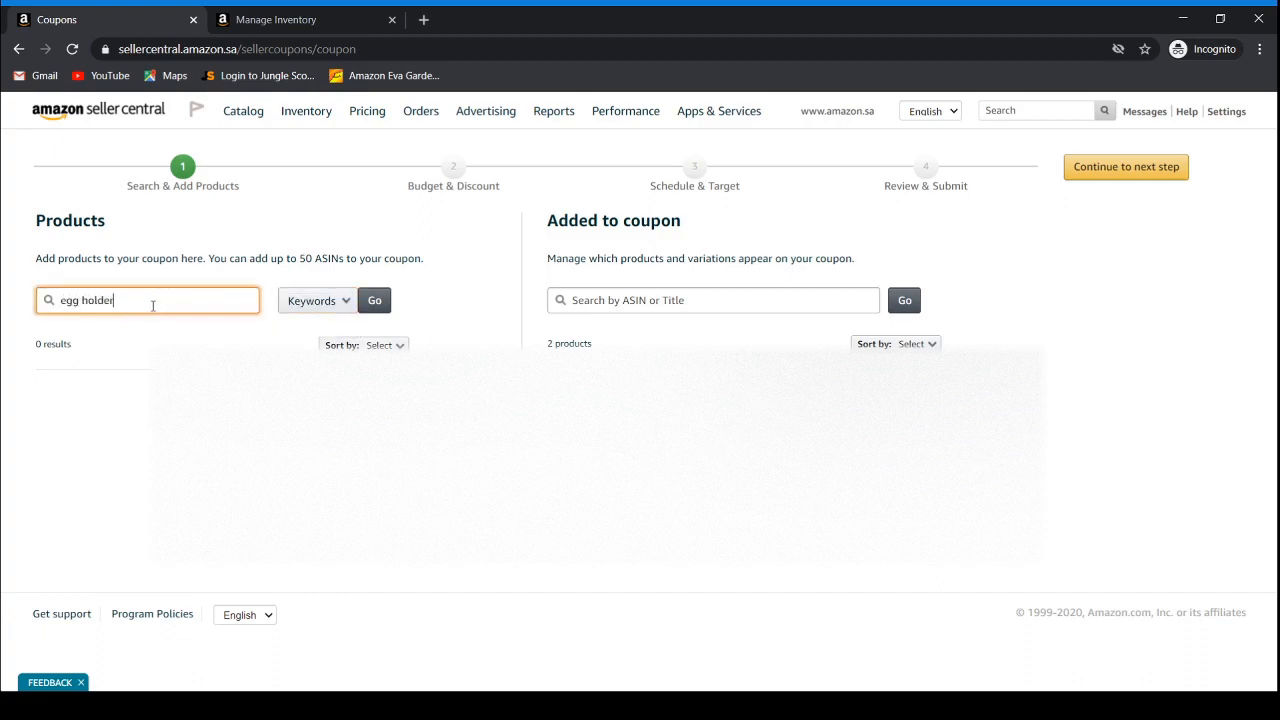
pyautogui.click(374, 302)
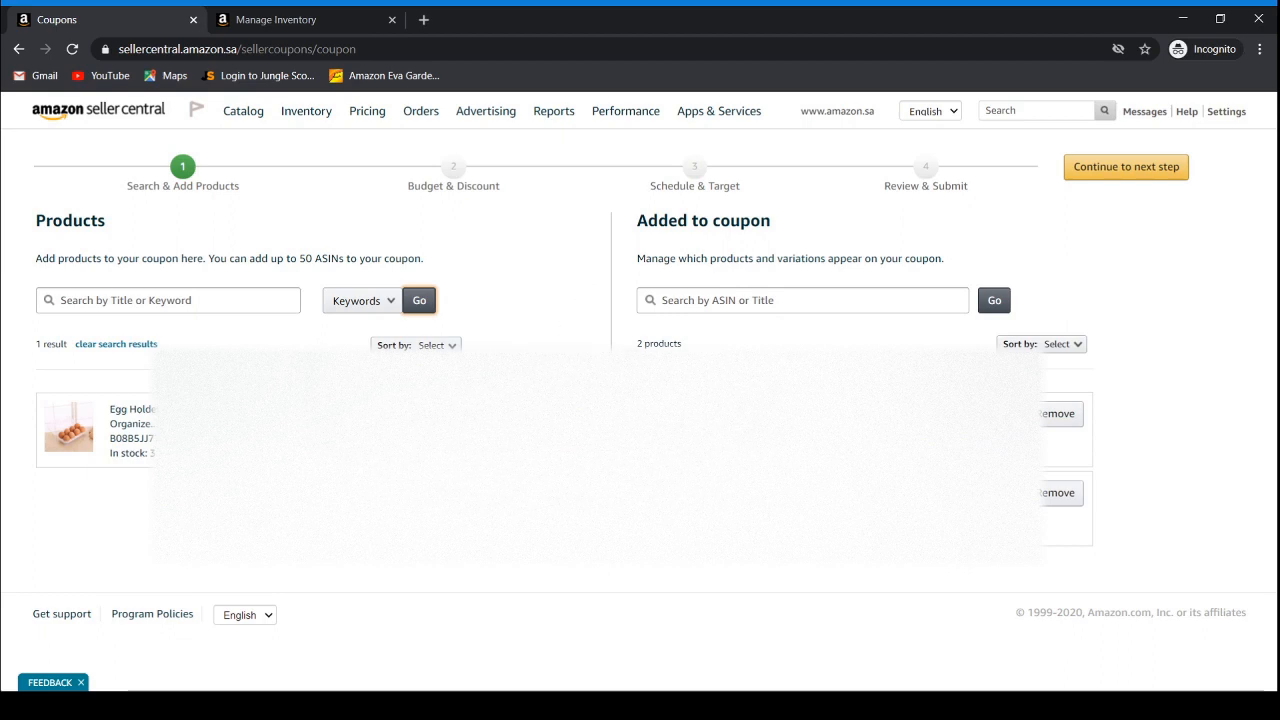
pyautogui.click(535, 414)
# - Review the products added to the coupon and their sorting options, and continue to the Budget & Discount stage
pyautogui.scroll(-1, 960, 440)
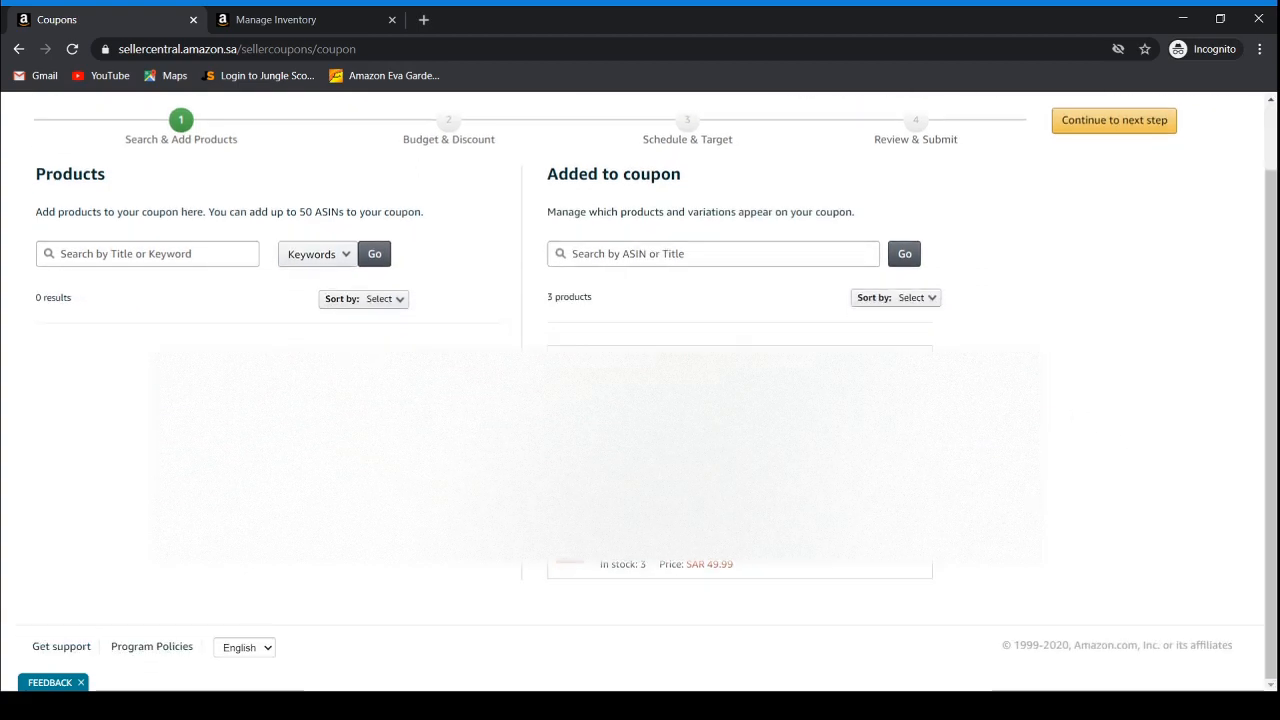
pyautogui.scroll(1, 640, 400)
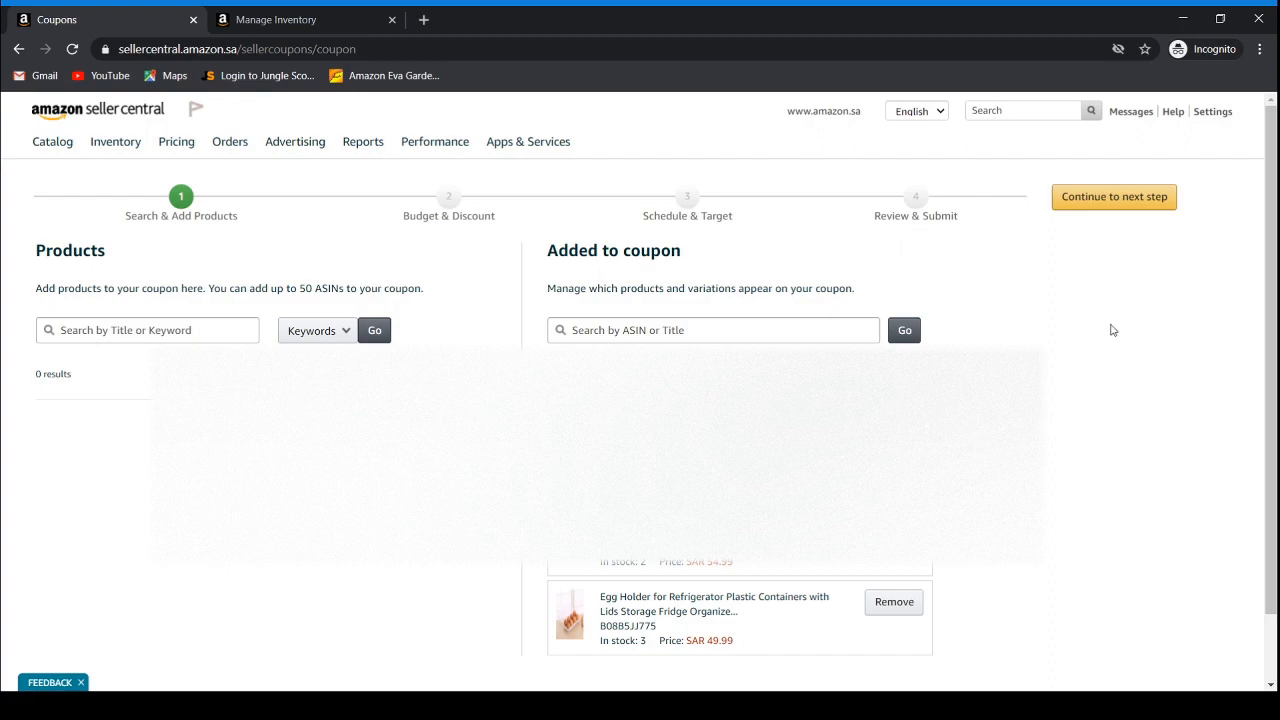
pyautogui.scroll(-1, 1113, 330)
pyautogui.scroll(1, 1112, 325)
pyautogui.scroll(-1, 1103, 371)
pyautogui.click(928, 300)
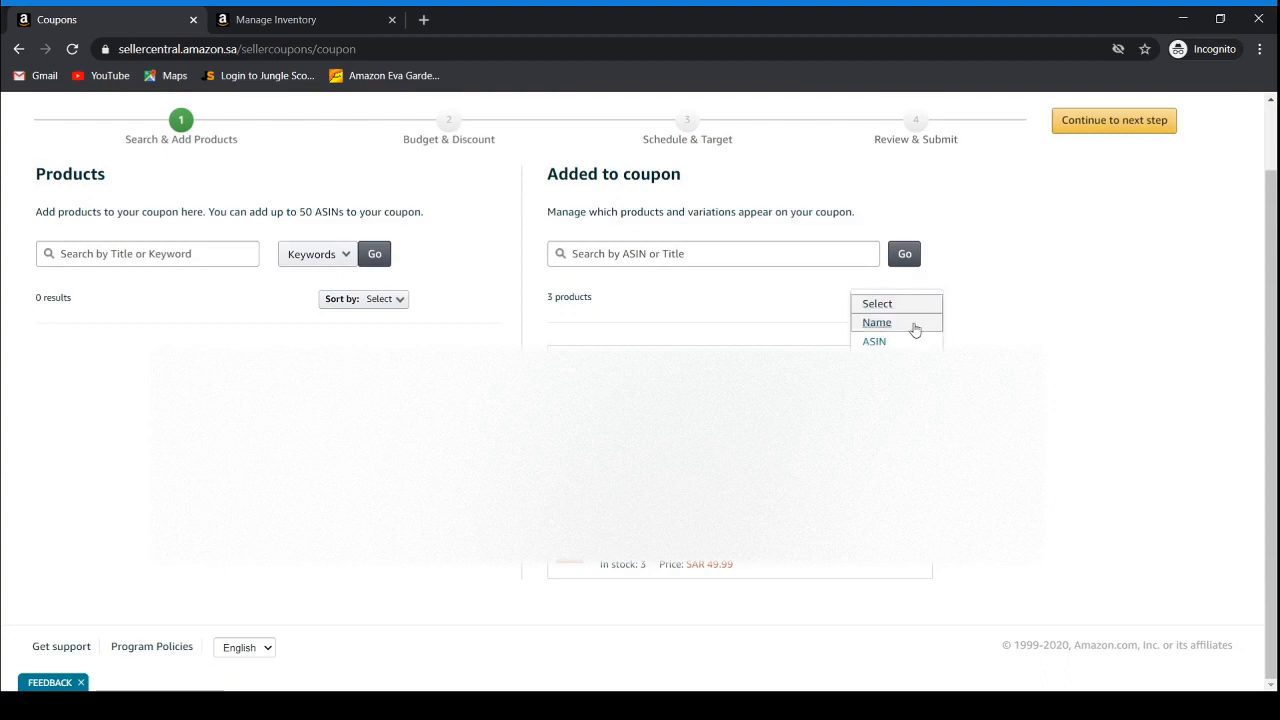
pyautogui.click(1020, 331)
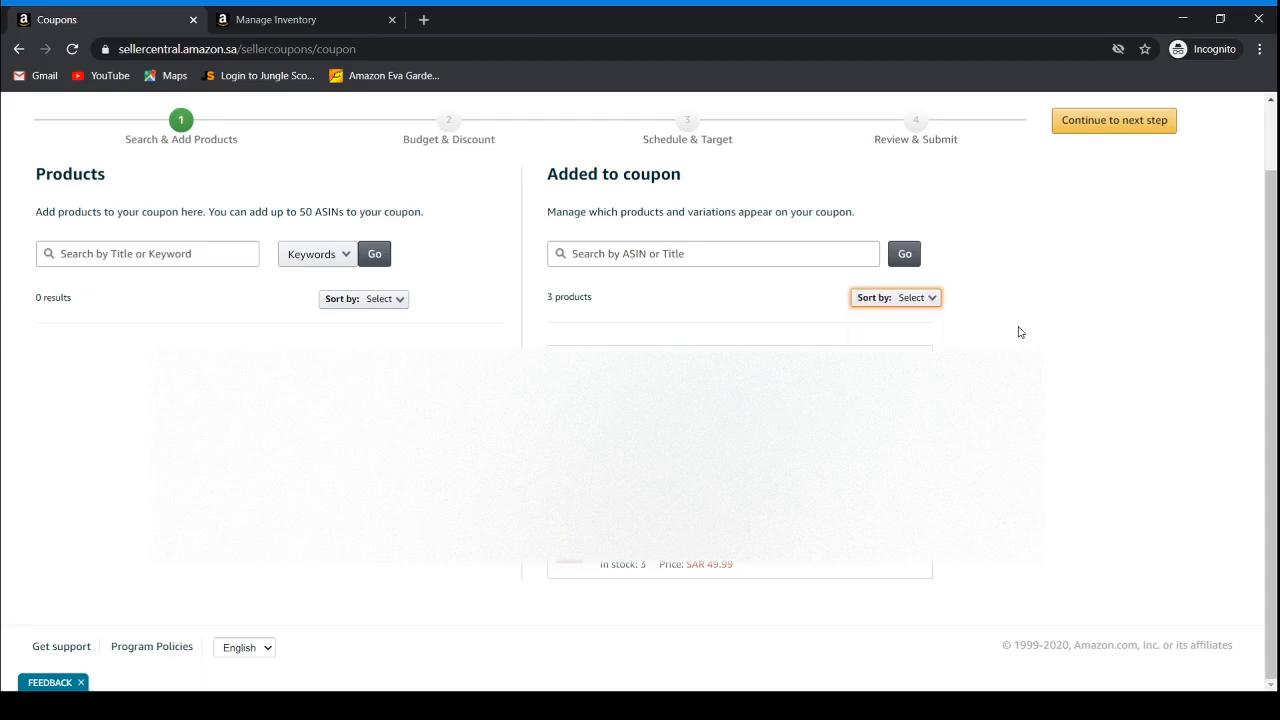
pyautogui.scroll(1, 1020, 332)
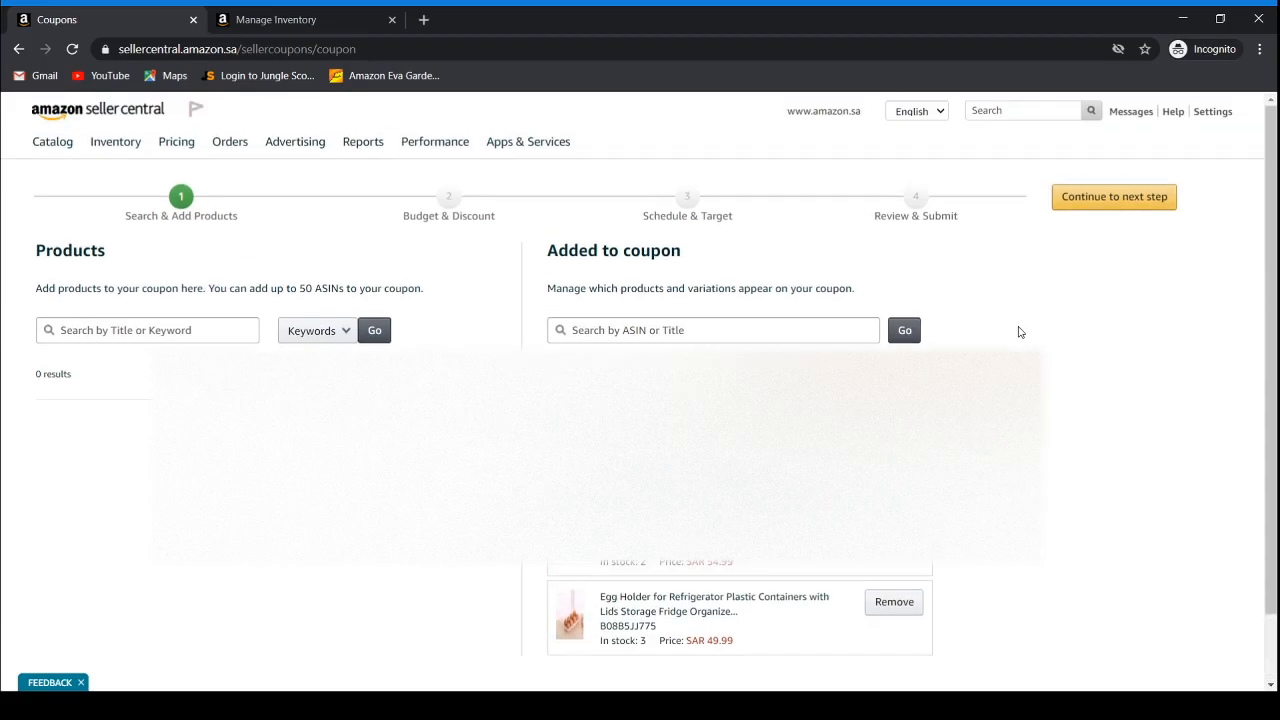
pyautogui.click(1078, 200)
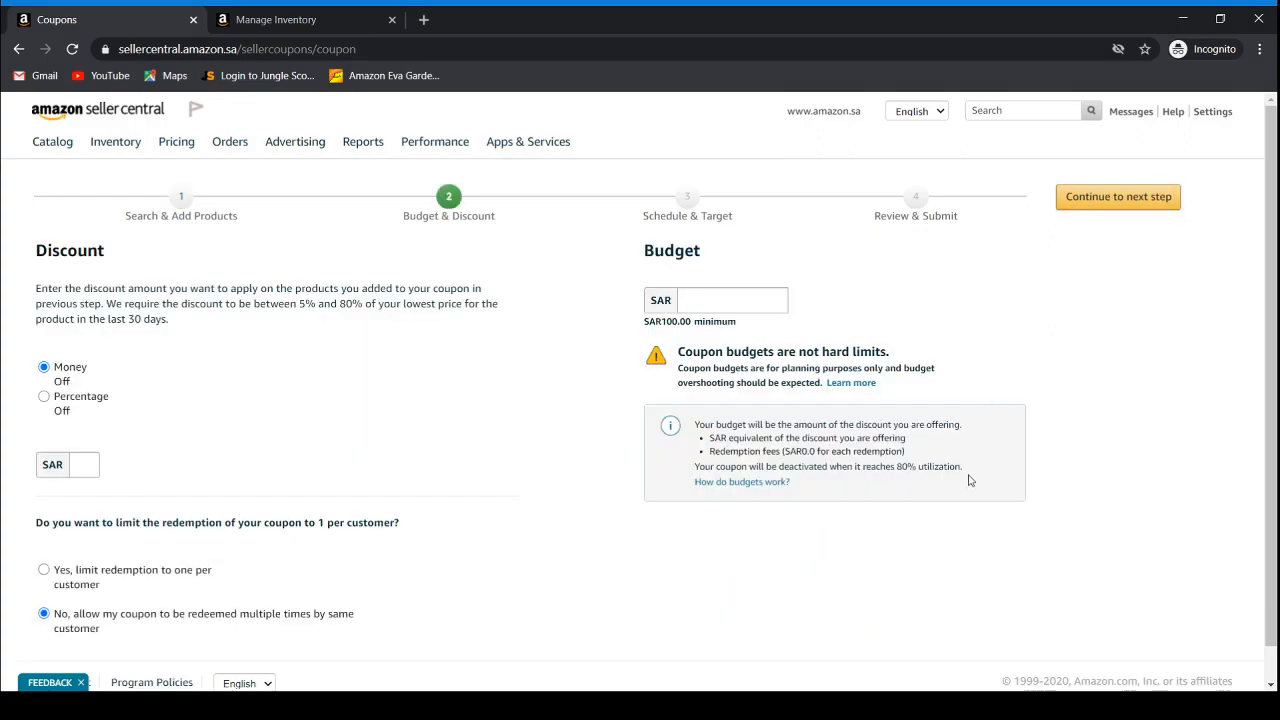
# - Set the coupon's discount type to Percentage Off with a value of 10%
pyautogui.scroll(-1, 397, 474)
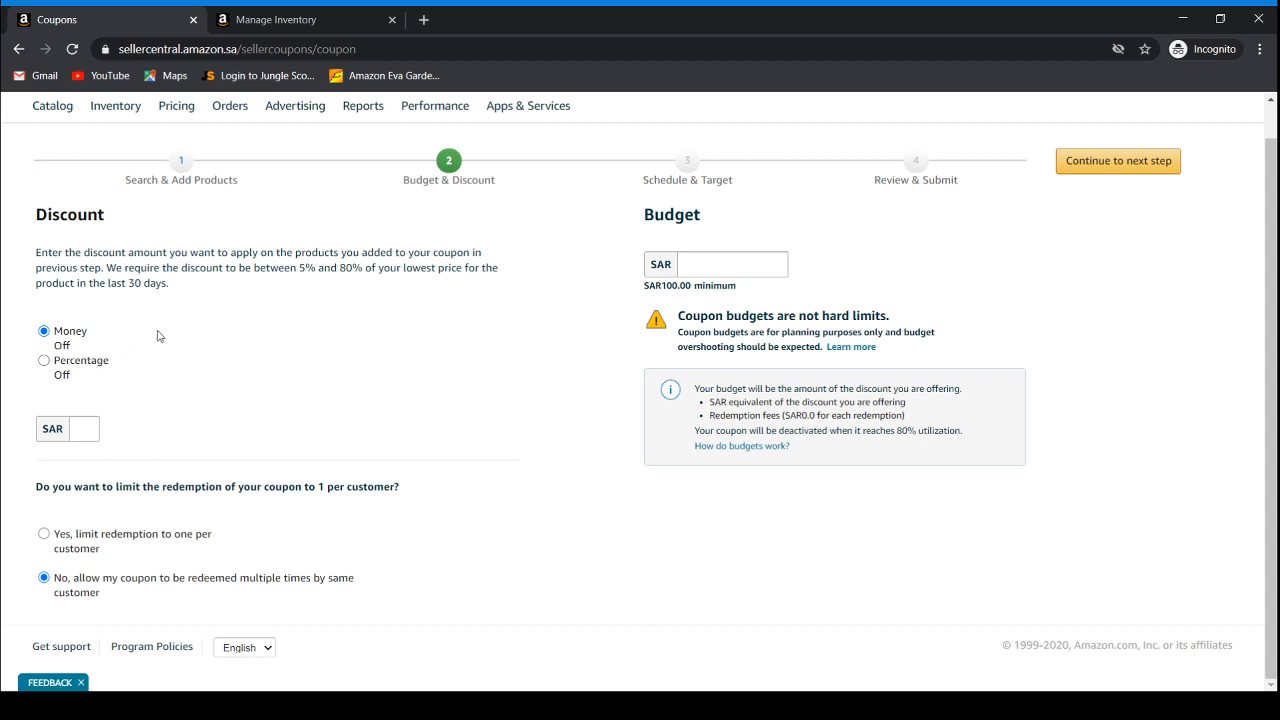
pyautogui.click(44, 361)
pyautogui.click(96, 424)
pyautogui.write('10')
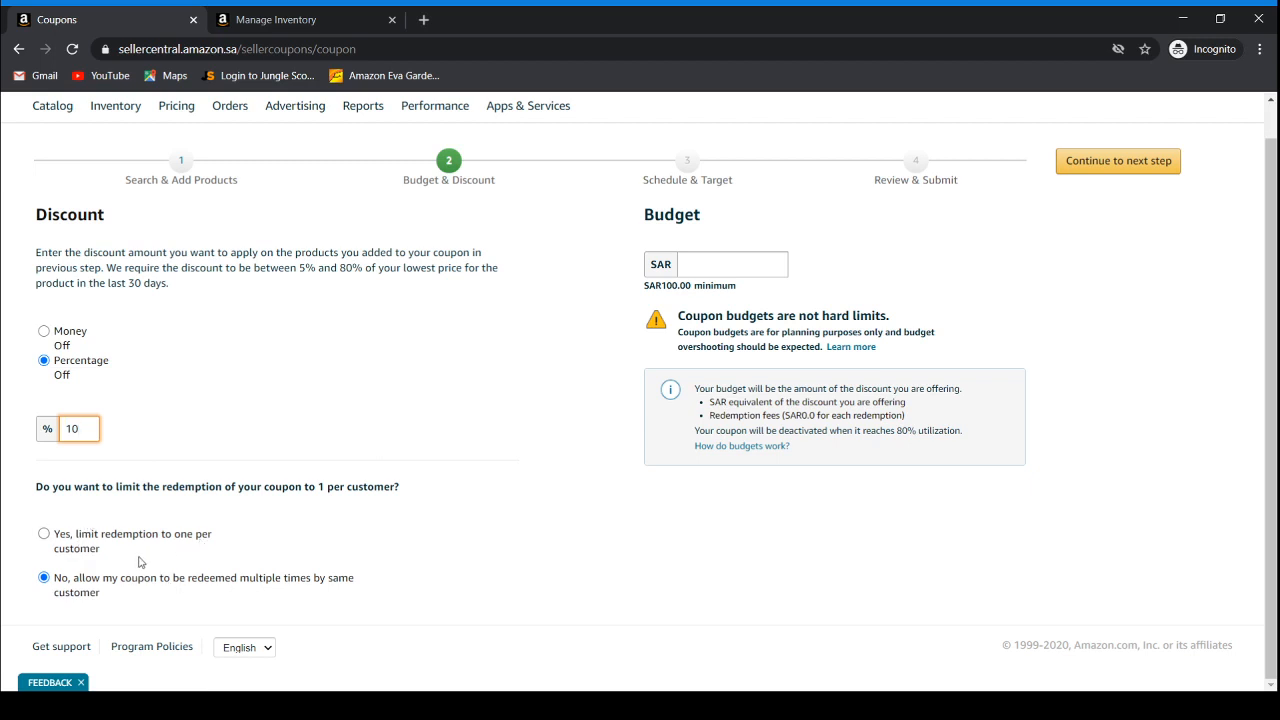
# - Limit the coupon's redemption to one per customer and set its budget to SAR 100
pyautogui.click(44, 535)
pyautogui.scroll(2, 820, 290)
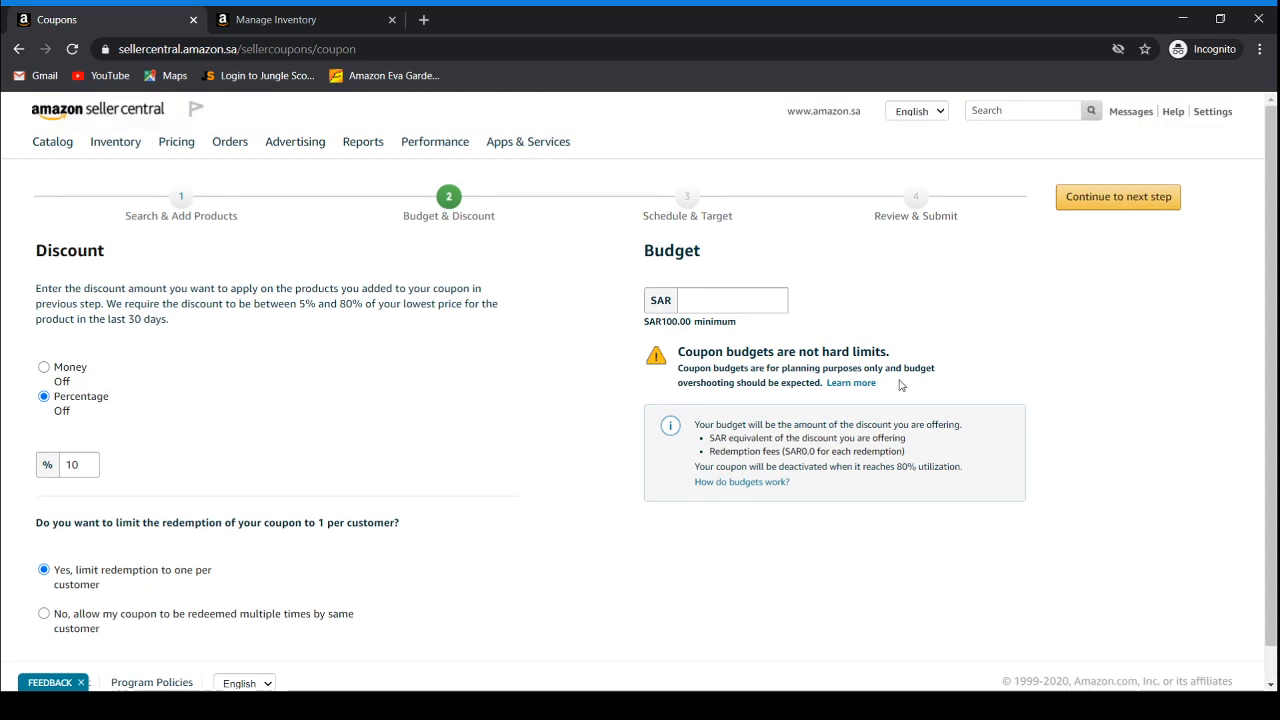
pyautogui.click(730, 301)
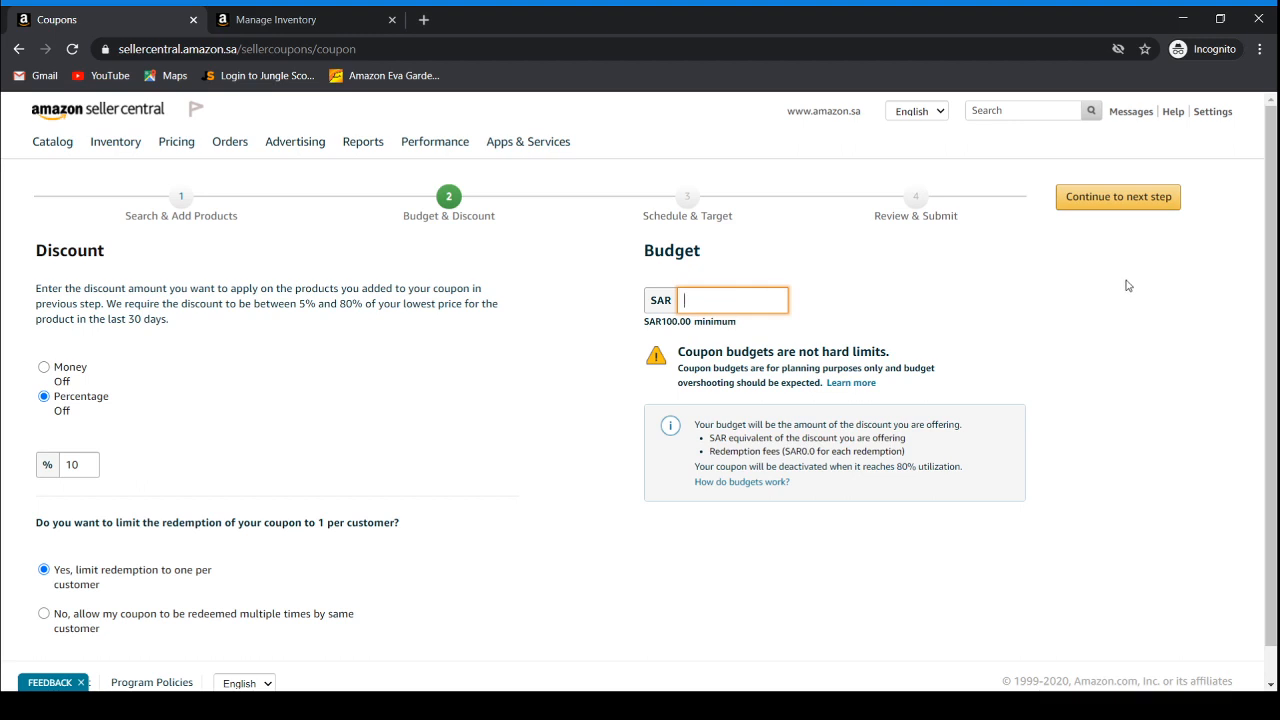
pyautogui.write('100')
pyautogui.scroll(-1, 880, 328)
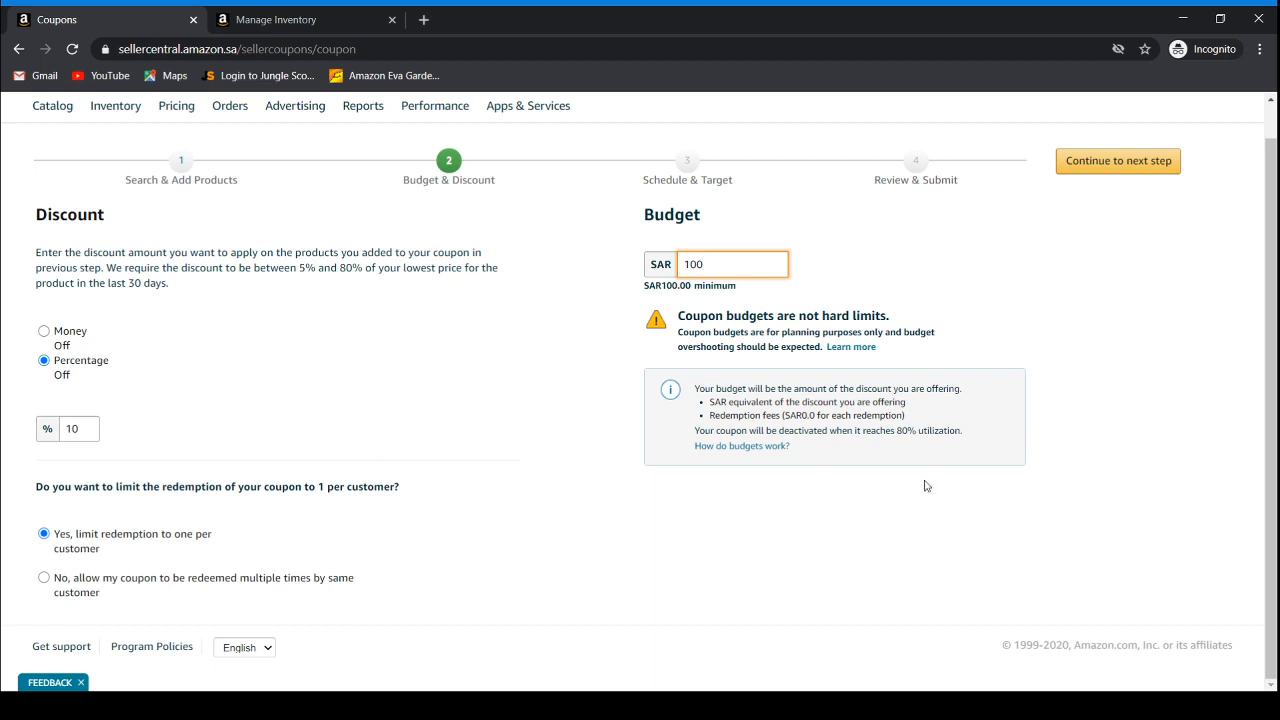
pyautogui.scroll(1, 930, 472)
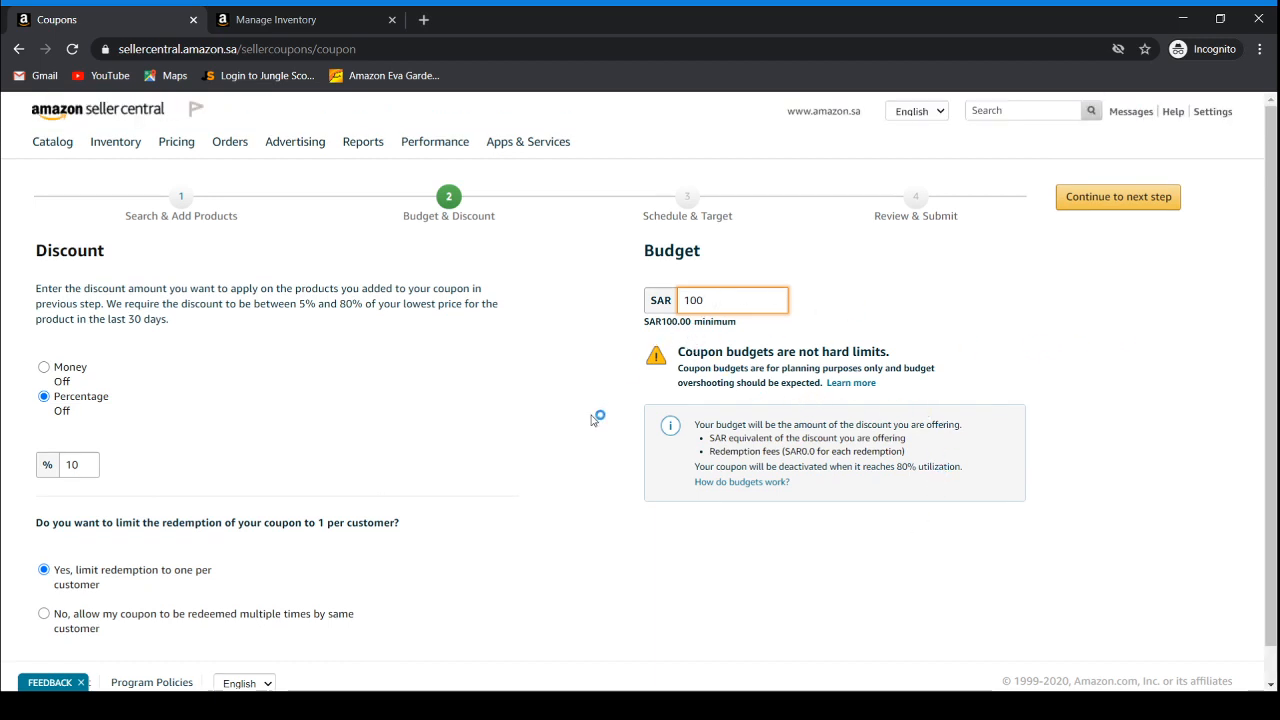
pyautogui.scroll(-1, 597, 417)
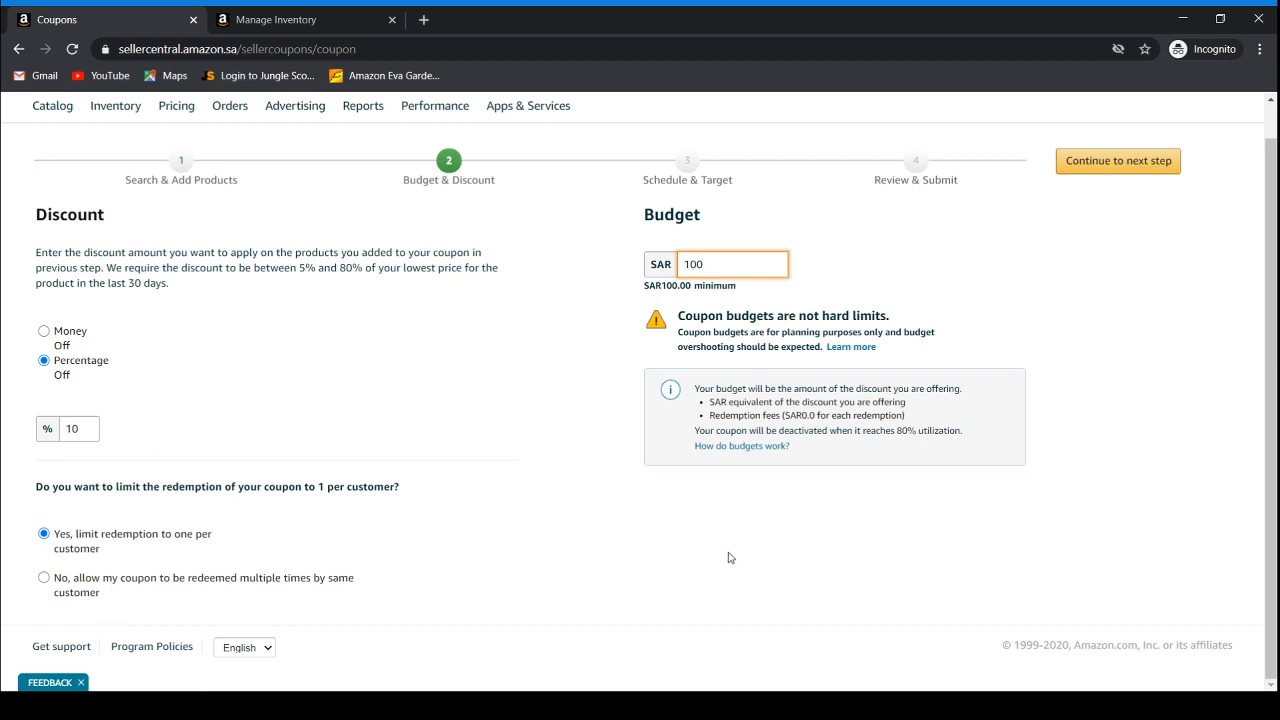
pyautogui.scroll(1, 590, 348)
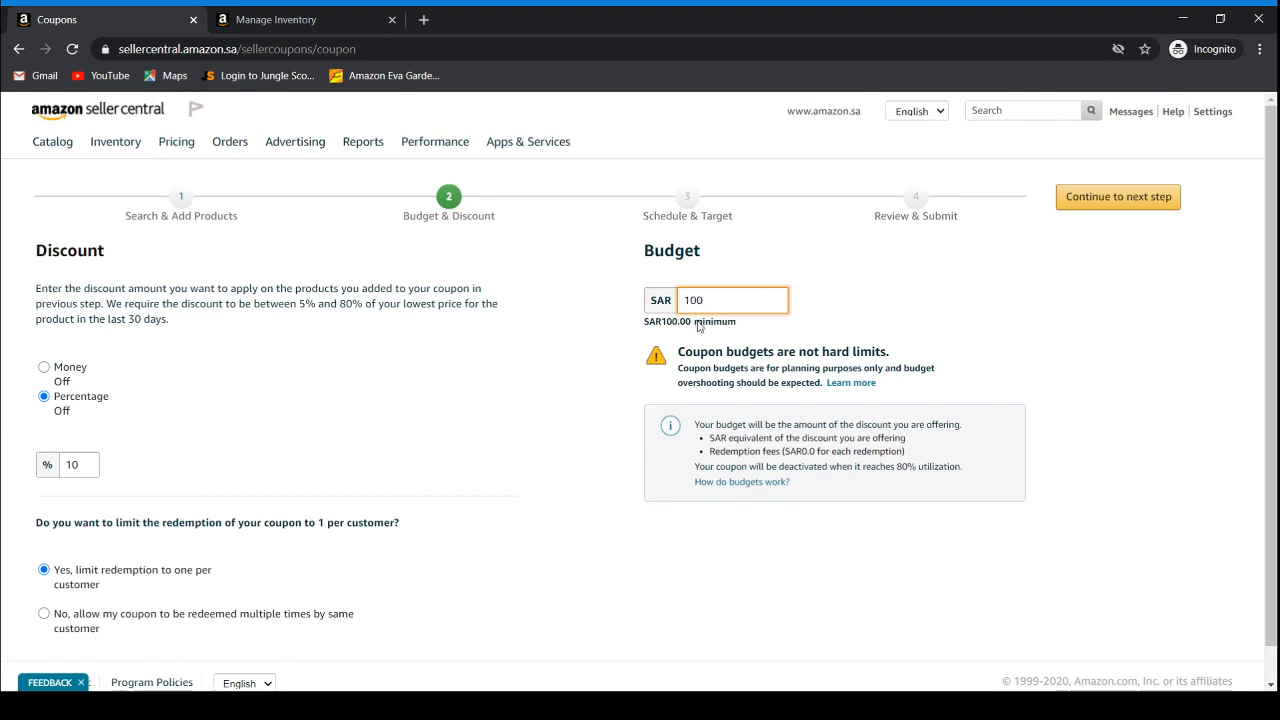
# - Try a coupon budget of SAR 500, set it back to SAR 100 and continue to the Schedule & Target stage
pyautogui.moveTo(715, 300); pyautogui.dragTo(657, 306)
pyautogui.write('500')
pyautogui.moveTo(736, 302); pyautogui.dragTo(652, 300)
pyautogui.write('100')
pyautogui.click(1116, 204)
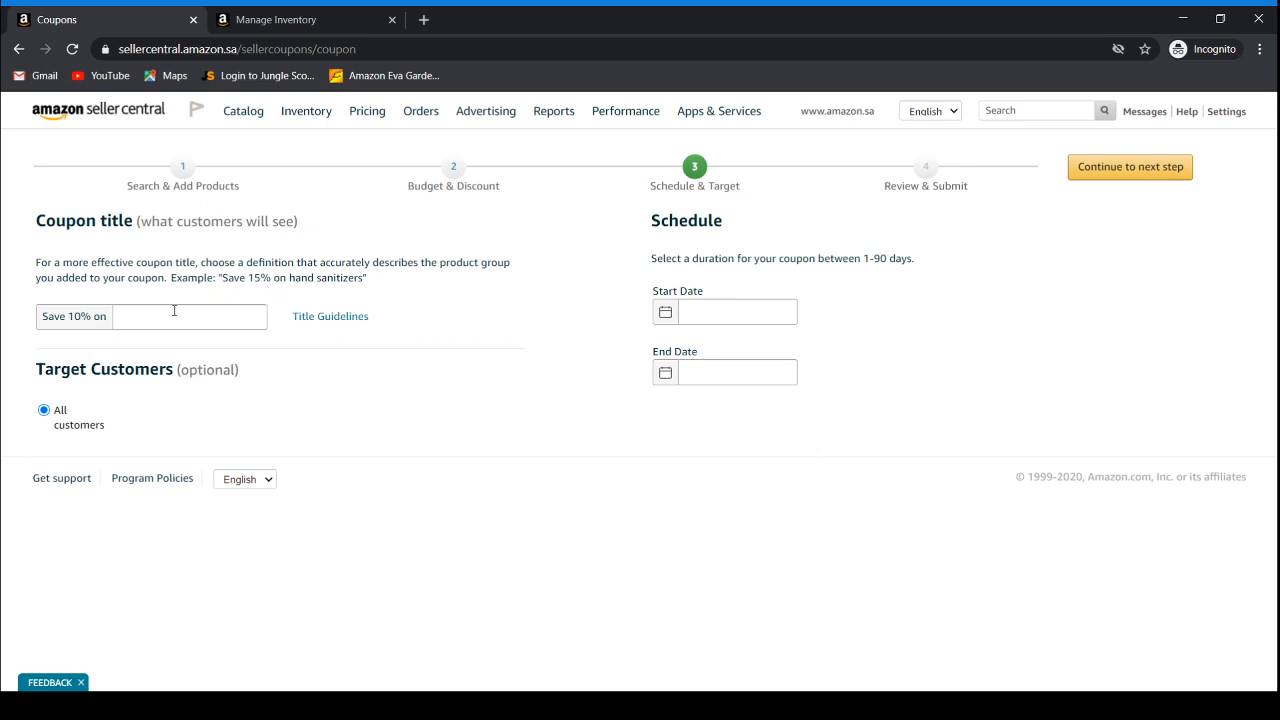
# - Read the coupon title guidelines, select their example title about hand sanitizers and close them
pyautogui.click(327, 317)
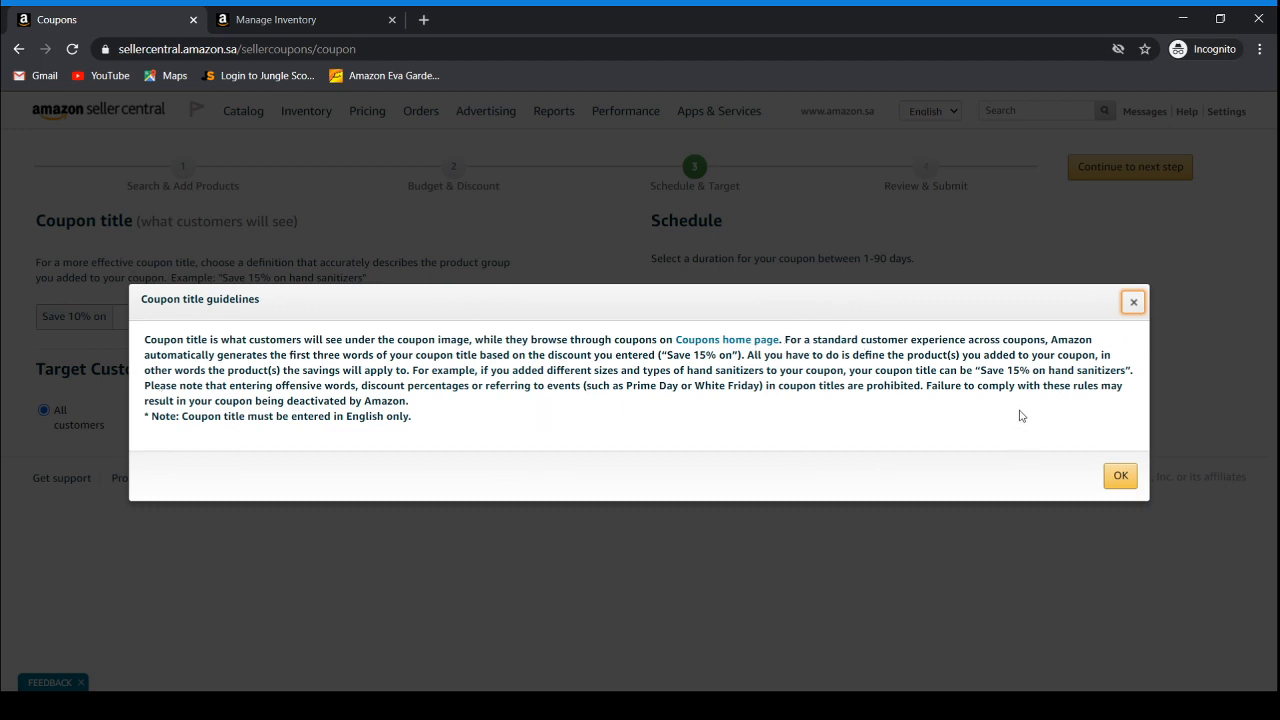
pyautogui.moveTo(983, 371); pyautogui.dragTo(1126, 368)
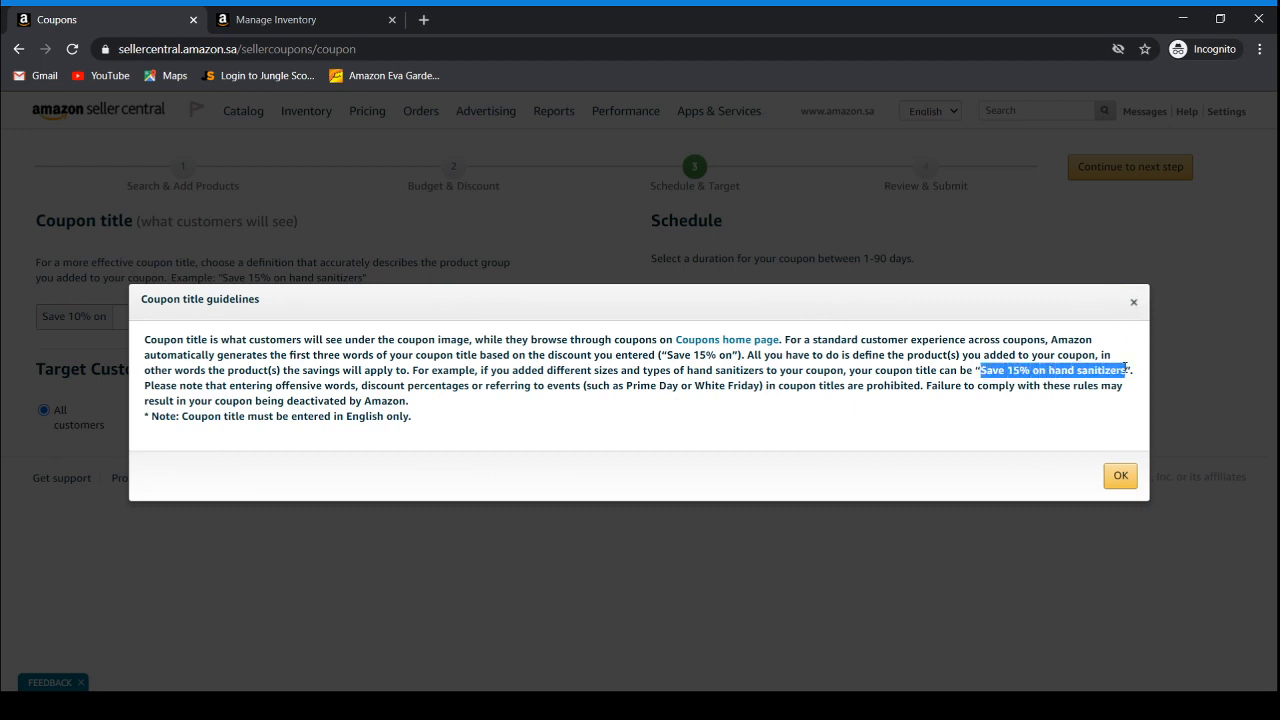
pyautogui.click(1120, 475)
# - Enter the example "Save 15 on hand sanitizers" as the coupon title and trim it to "hand sanitizers"
pyautogui.click(185, 318)
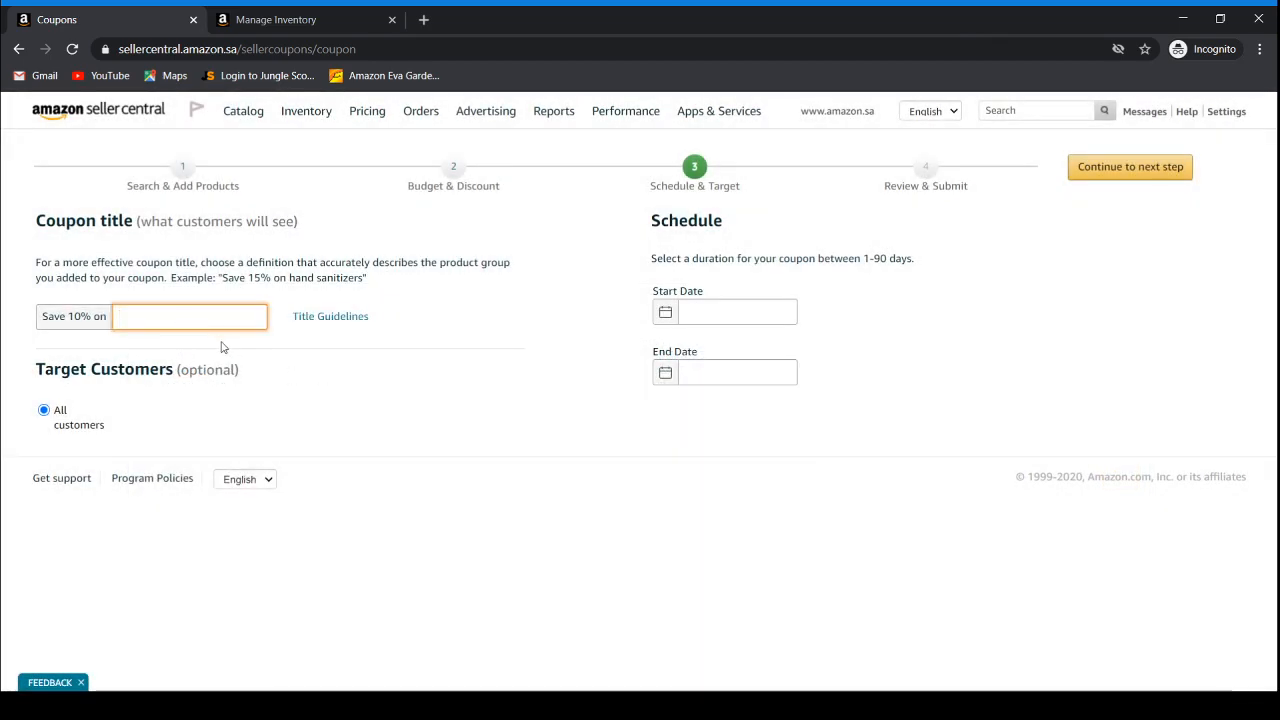
pyautogui.write('Save 15 on hand sanitizers')
pyautogui.moveTo(118, 316); pyautogui.dragTo(158, 316)
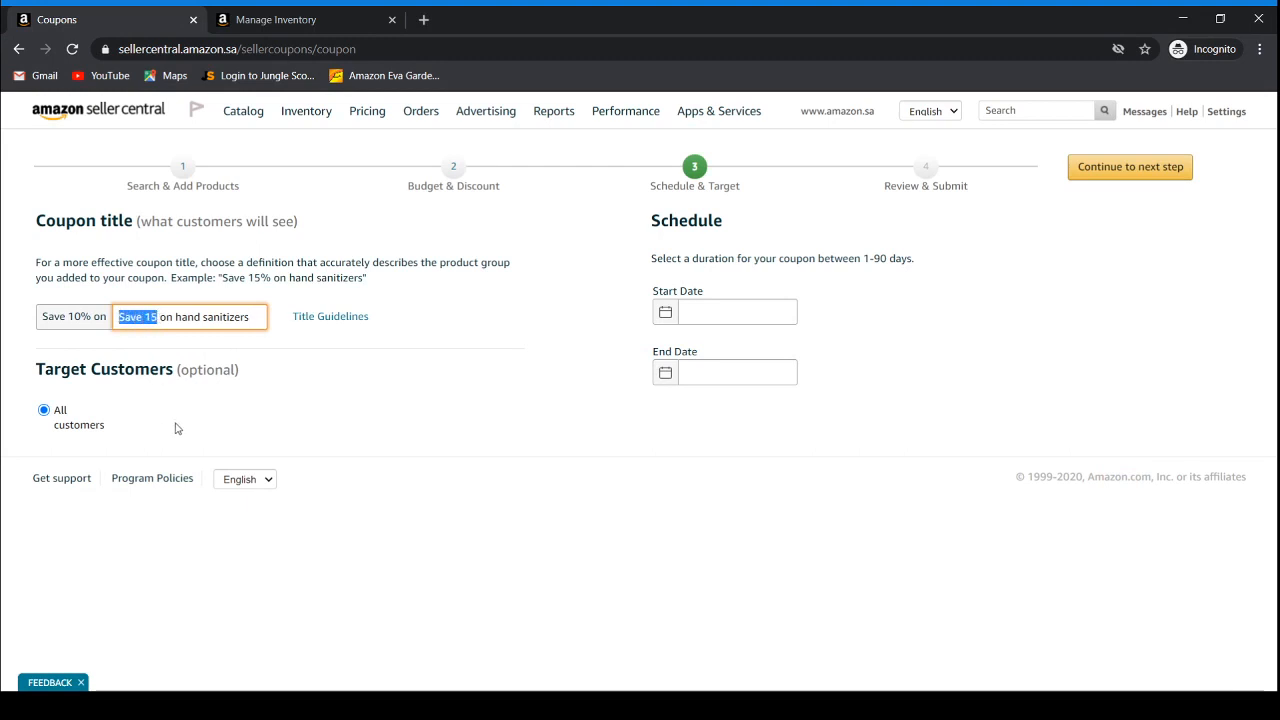
pyautogui.press('BackSpace')
pyautogui.press('Delete')
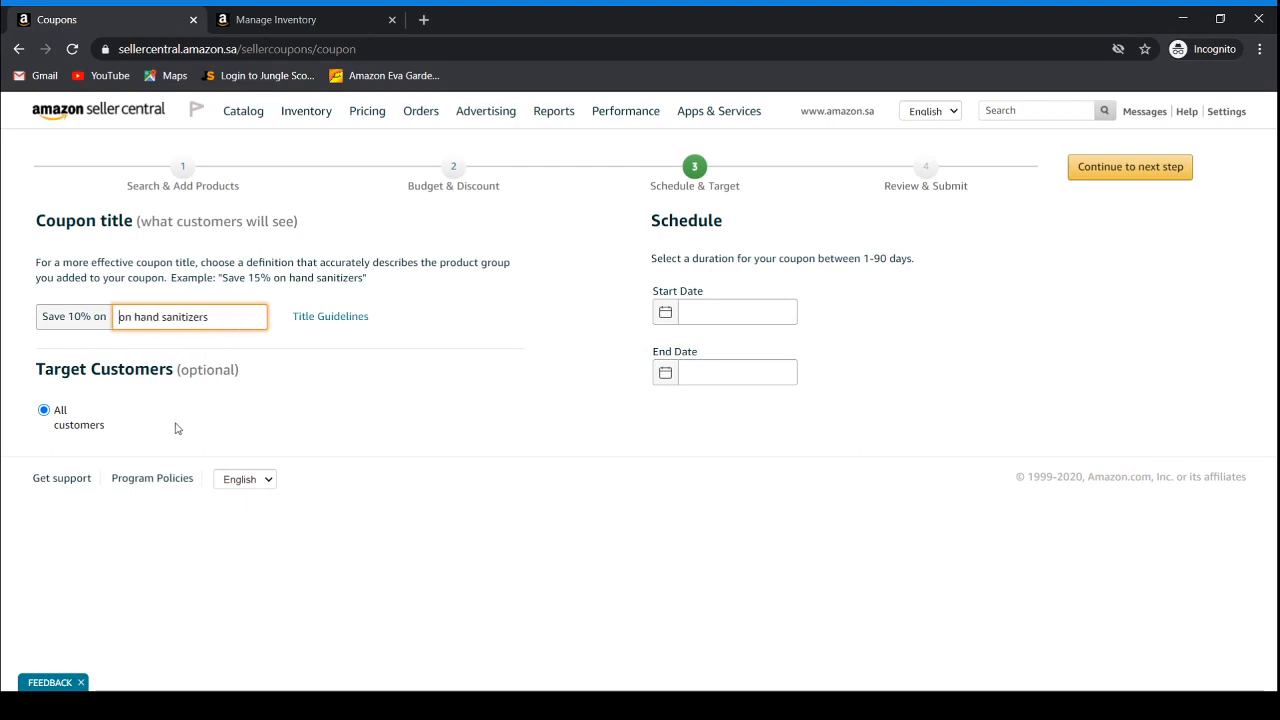
pyautogui.press('Delete')
pyautogui.press('Delete')
pyautogui.press('Delete')
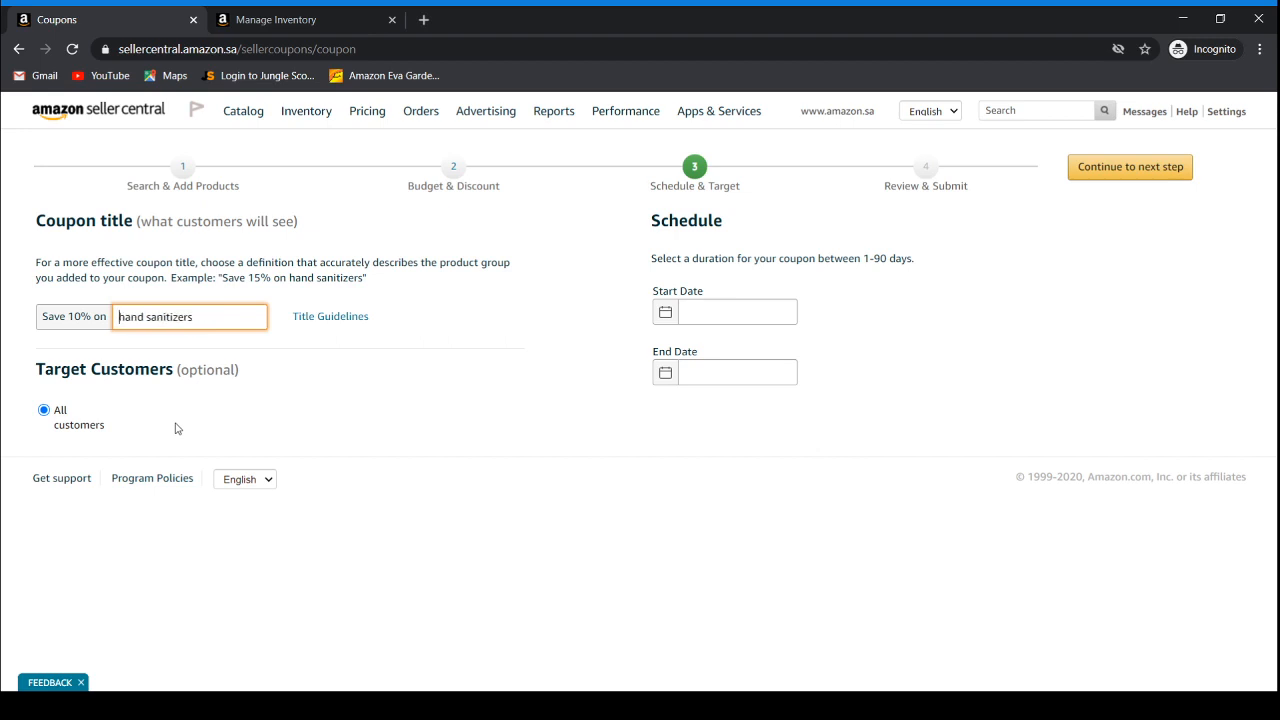
# - Clear the coupon title and enter "Kitchen Items" as the product group customers will see
pyautogui.press('Delete')
pyautogui.press('Delete')
pyautogui.press('Delete')
pyautogui.press('Delete')
pyautogui.press('Delete')
pyautogui.press('Delete')
pyautogui.press('Delete')
pyautogui.press('Delete')
pyautogui.press('Delete')
pyautogui.press('Delete')
pyautogui.press('Delete')
pyautogui.press('Delete')
pyautogui.press('Delete')
pyautogui.press('Delete')
pyautogui.press('Delete')
pyautogui.write('Kite')
pyautogui.write('chen It')
pyautogui.write('ems')
# - Schedule the coupon from 06/24/2020 to 06/30/2020 and continue to the Review & Submit stage
pyautogui.click(666, 313)
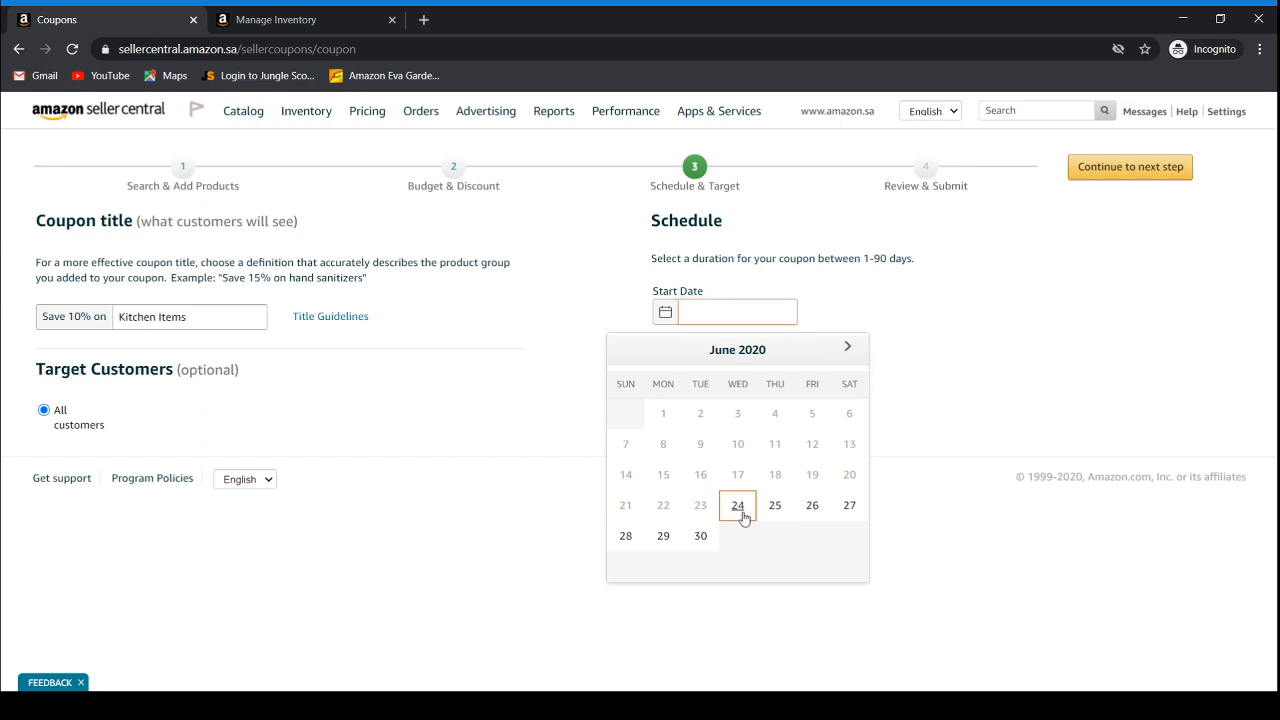
pyautogui.click(738, 507)
pyautogui.click(714, 367)
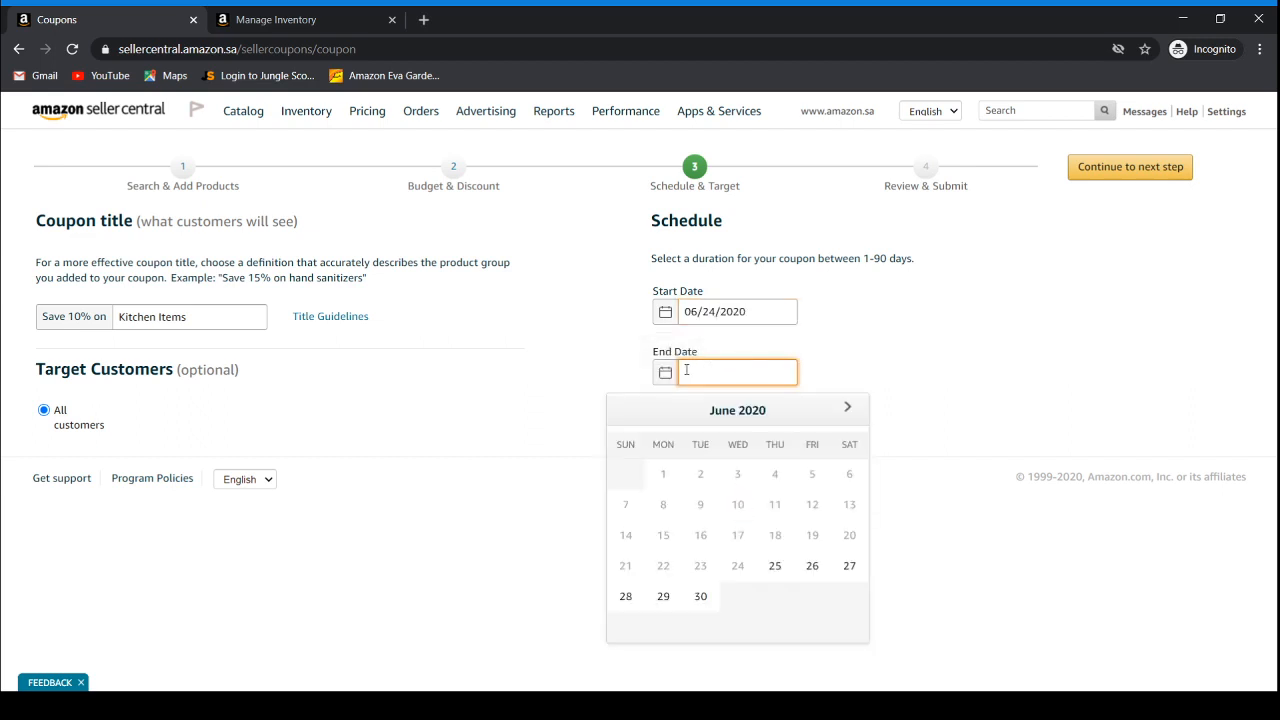
pyautogui.click(701, 597)
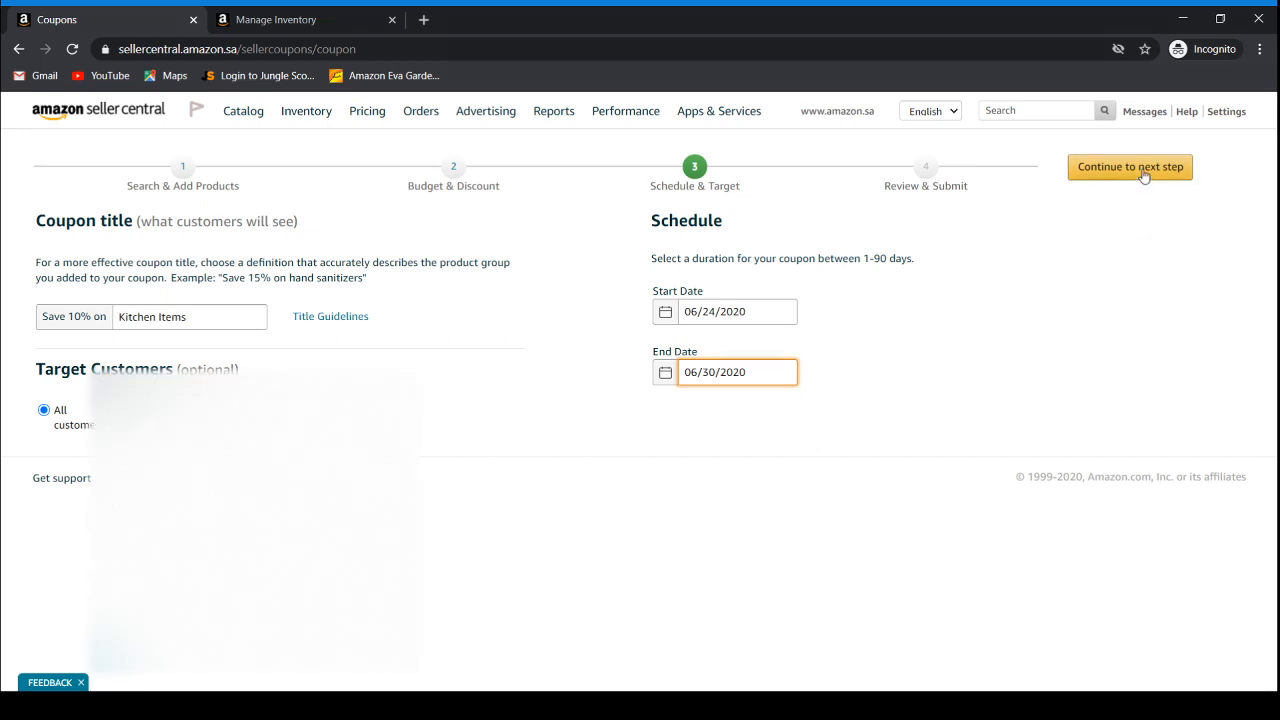
pyautogui.click(1144, 176)
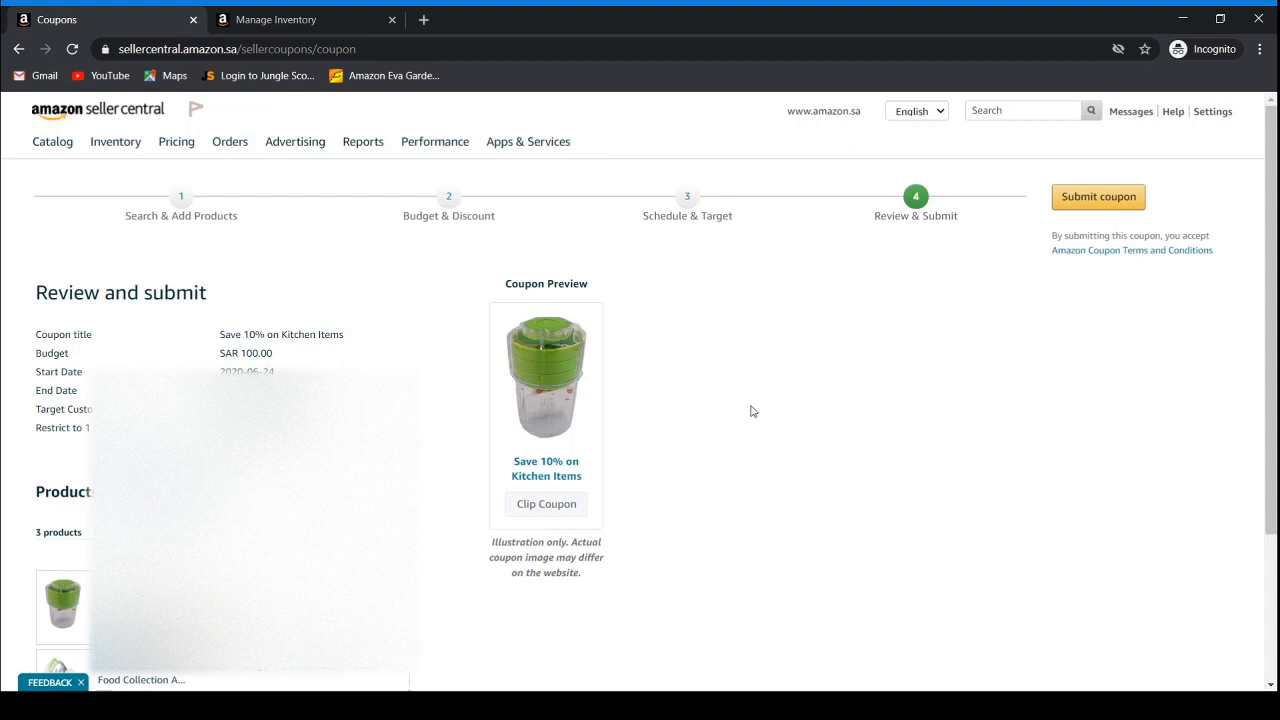
# - Review the coupon's title, budget, dates, target customers, redemption restriction, preview and included products before submission
pyautogui.scroll(-3, 750, 410)
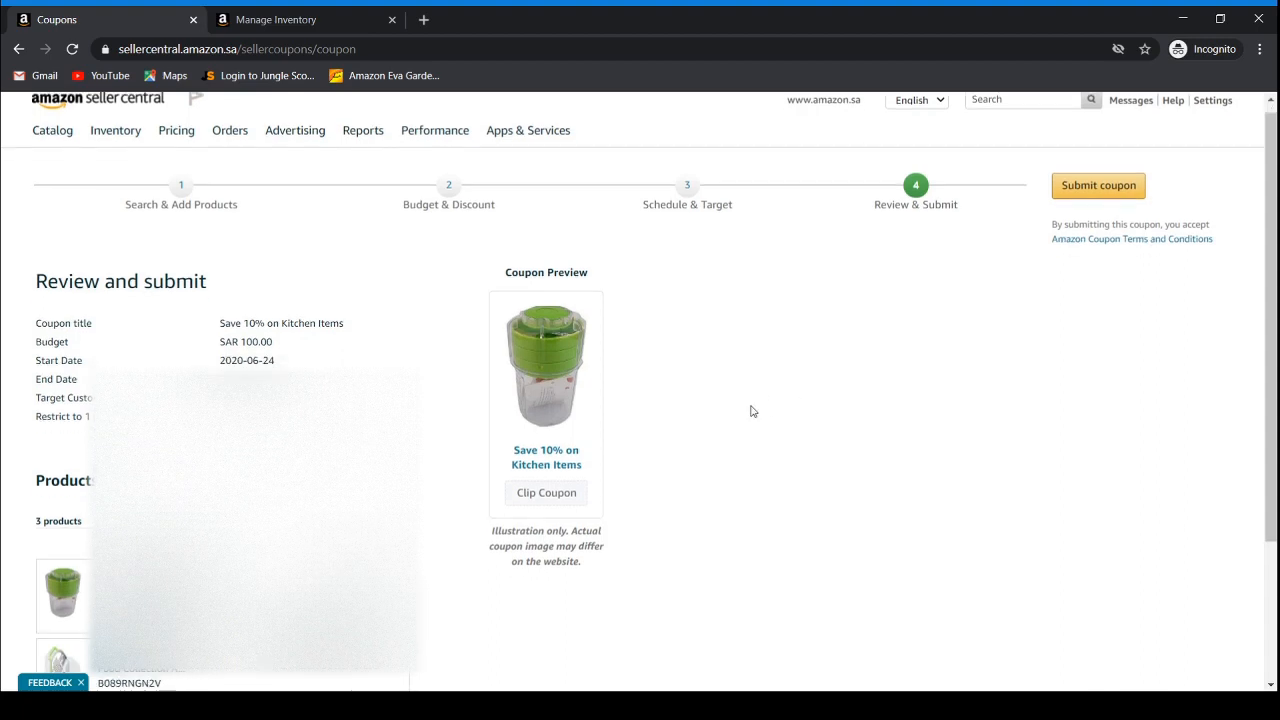
pyautogui.scroll(3, 745, 409)
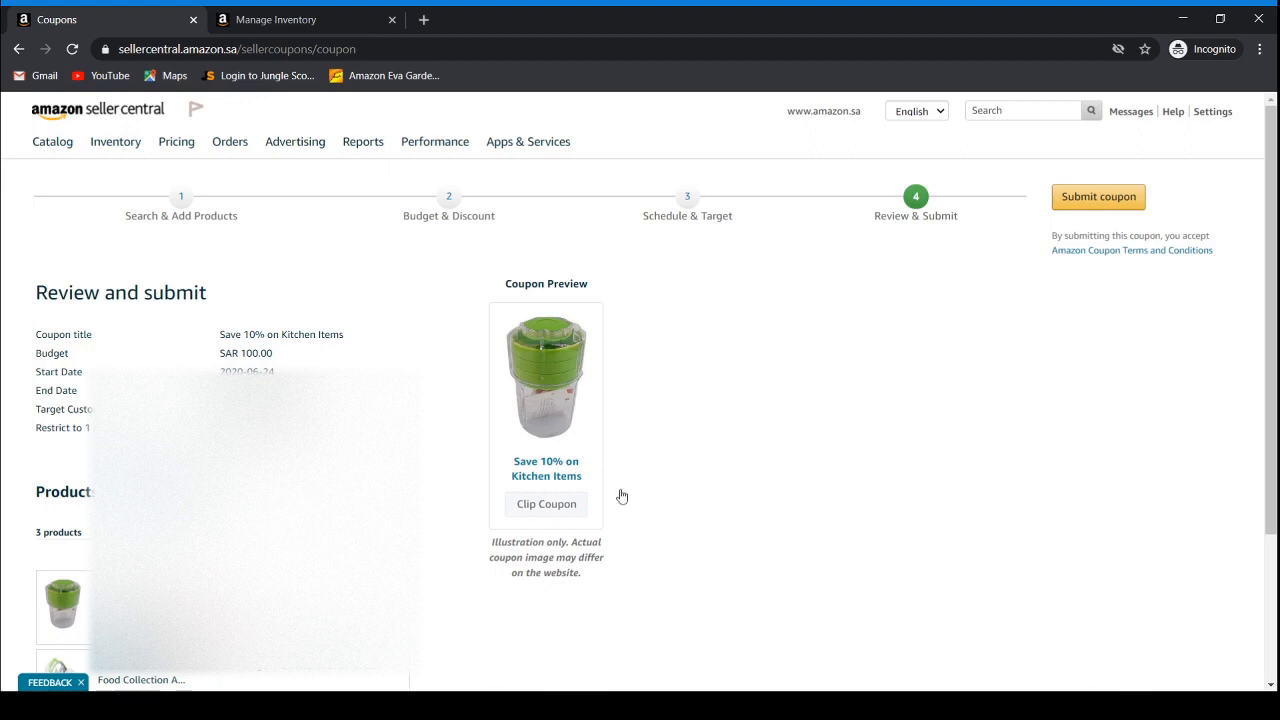
pyautogui.scroll(-1, 851, 517)
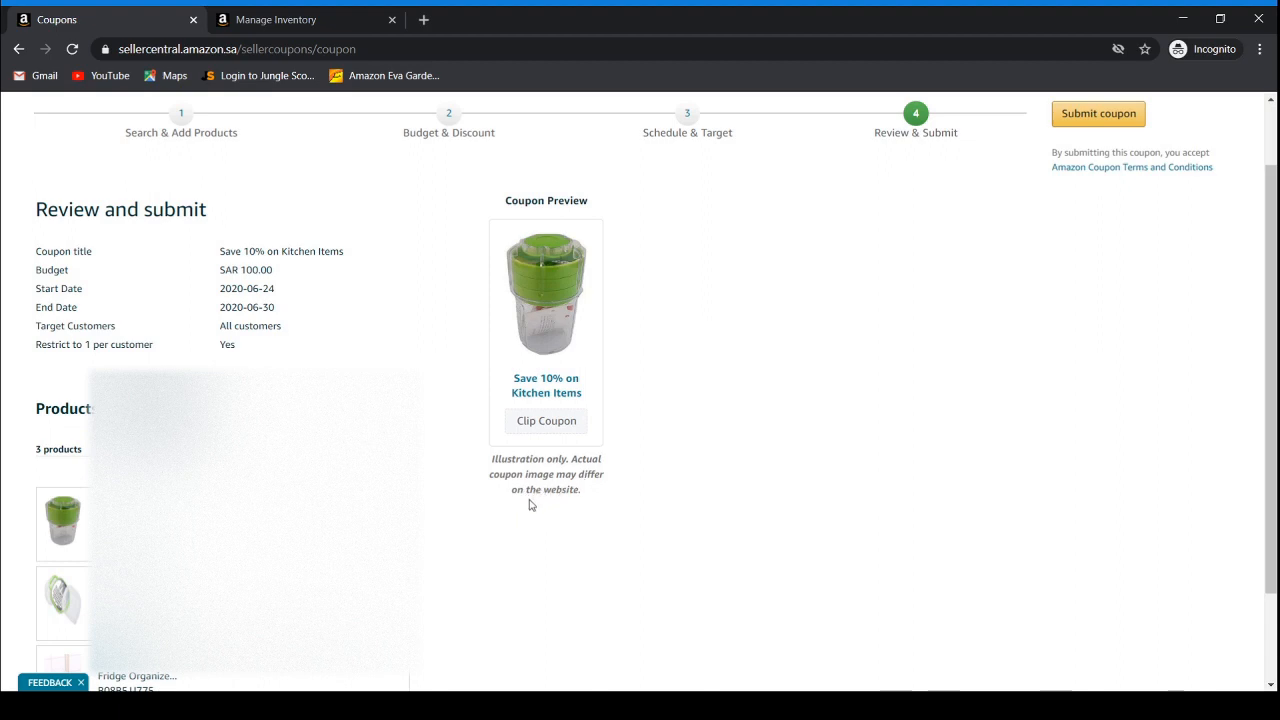
pyautogui.scroll(-2, 569, 505)
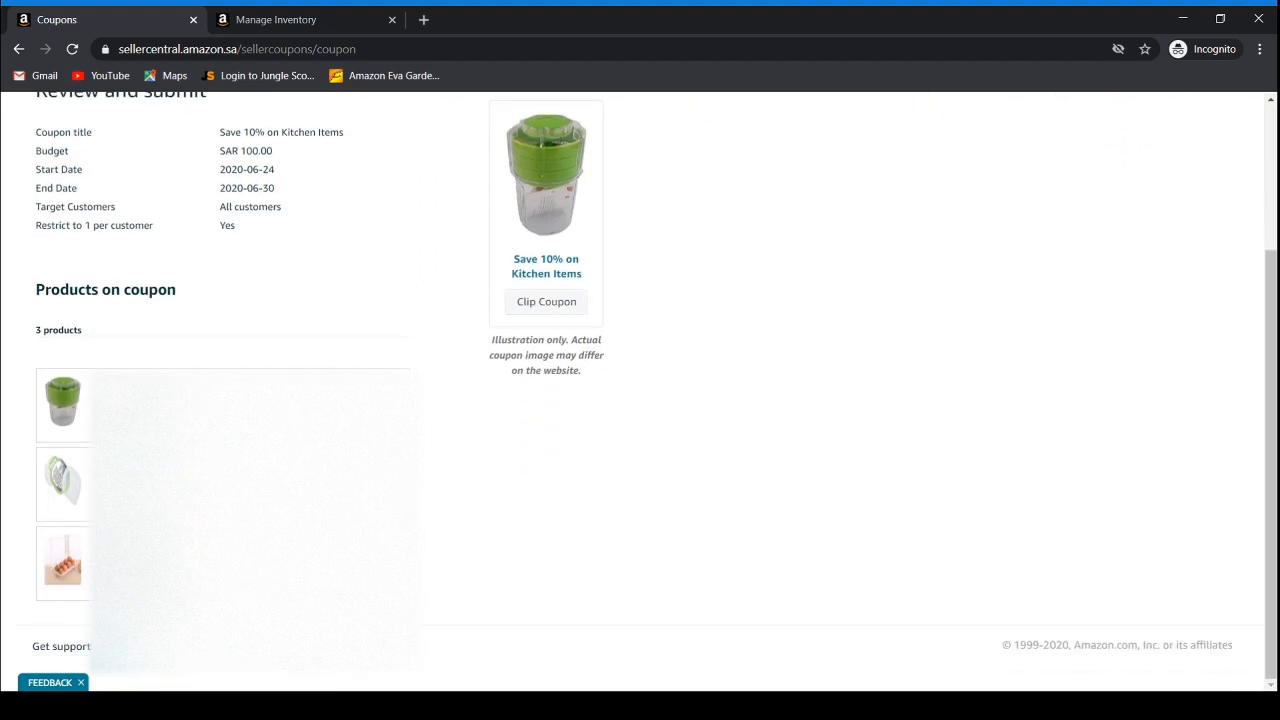
pyautogui.scroll(3, 563, 517)
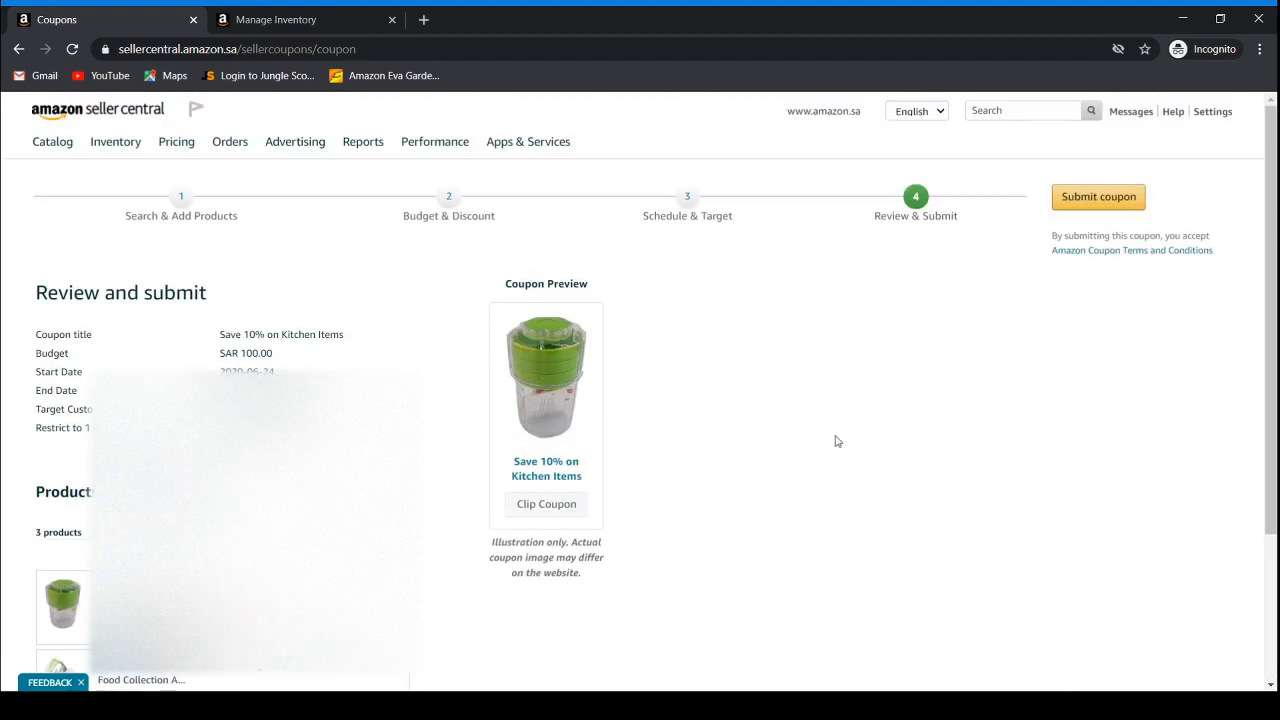
pyautogui.scroll(-1, 837, 431)
pyautogui.scroll(1, 837, 431)
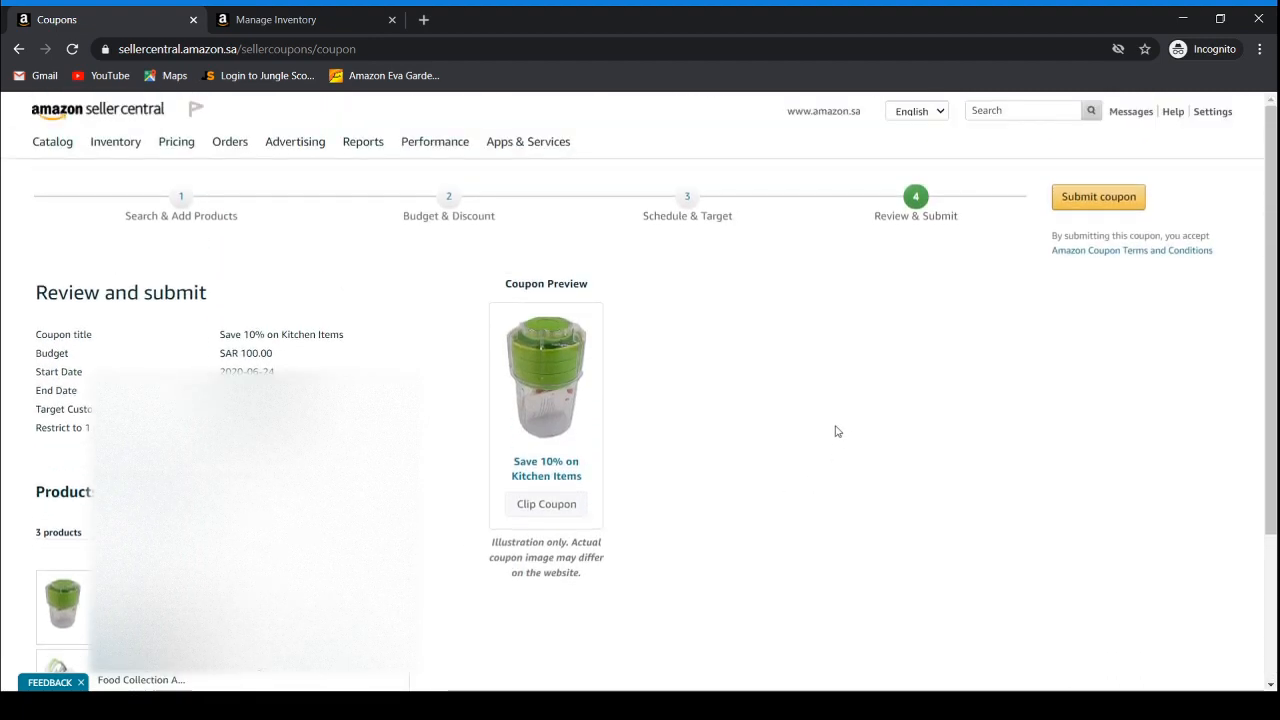
pyautogui.scroll(-3, 837, 431)
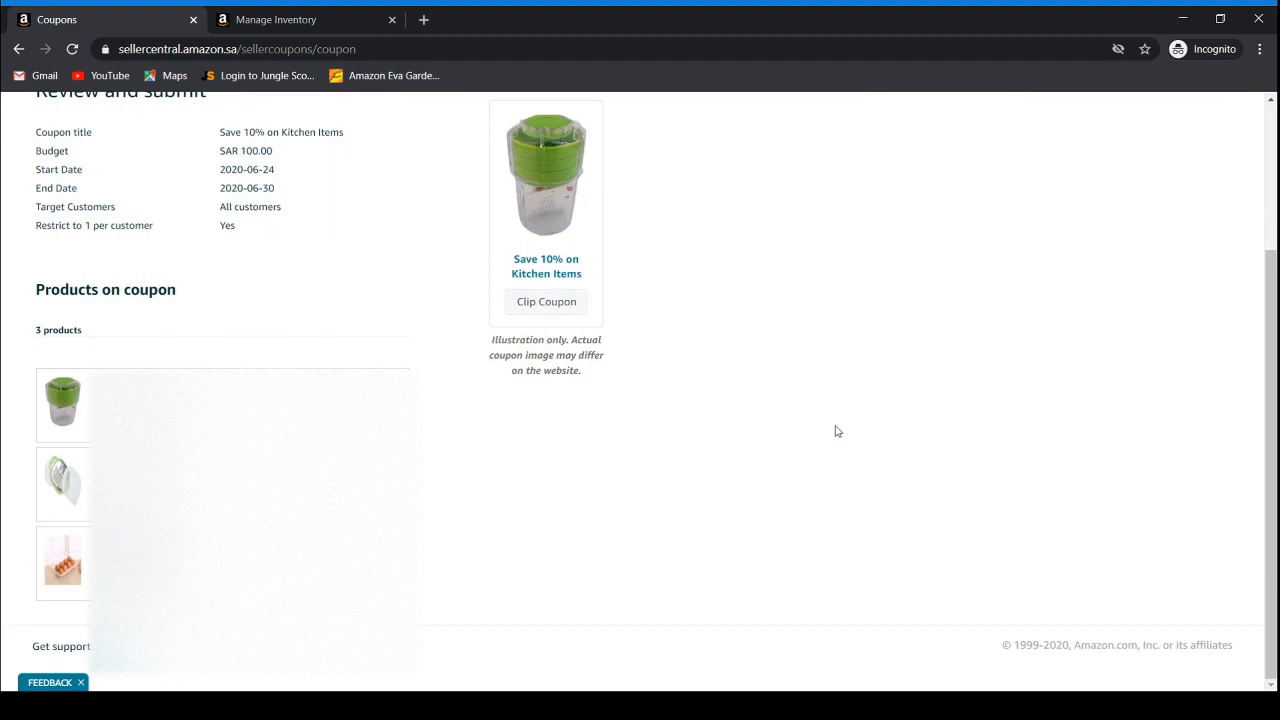
pyautogui.scroll(3, 837, 431)
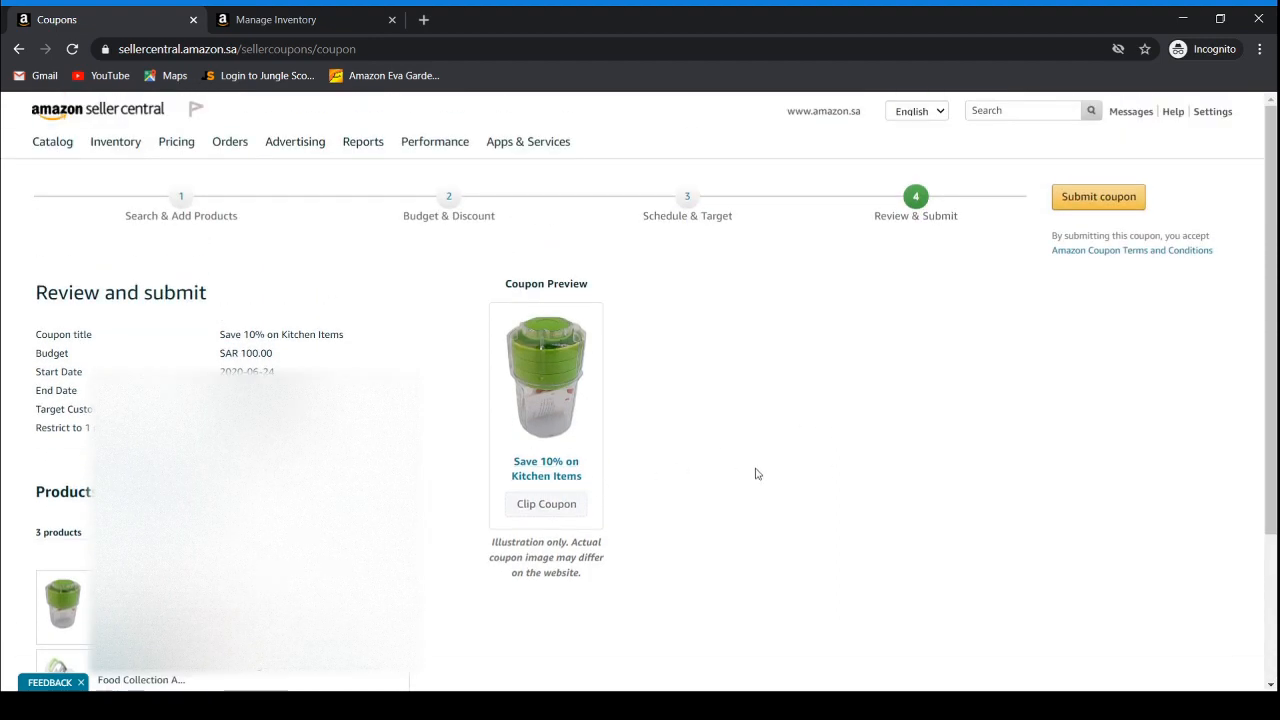
# - Submit the coupon and decline the offer to create a sponsored products campaign
pyautogui.click(1107, 203)
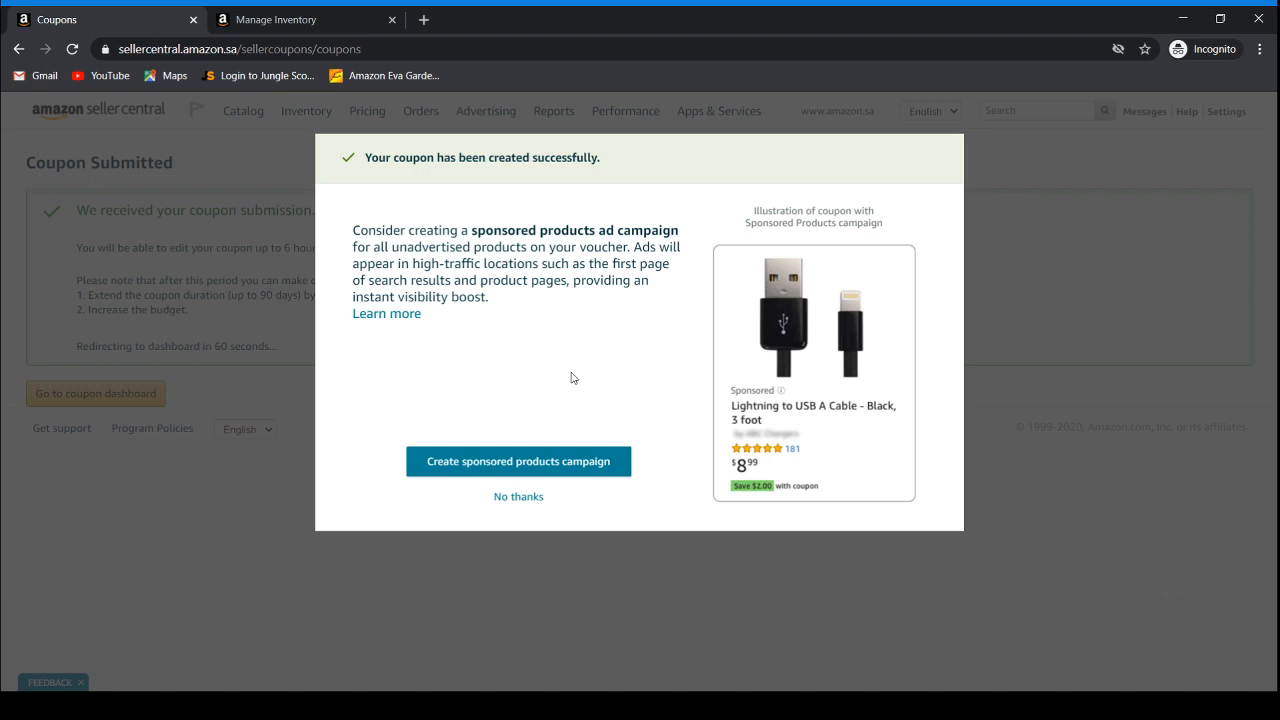
pyautogui.click(528, 506)
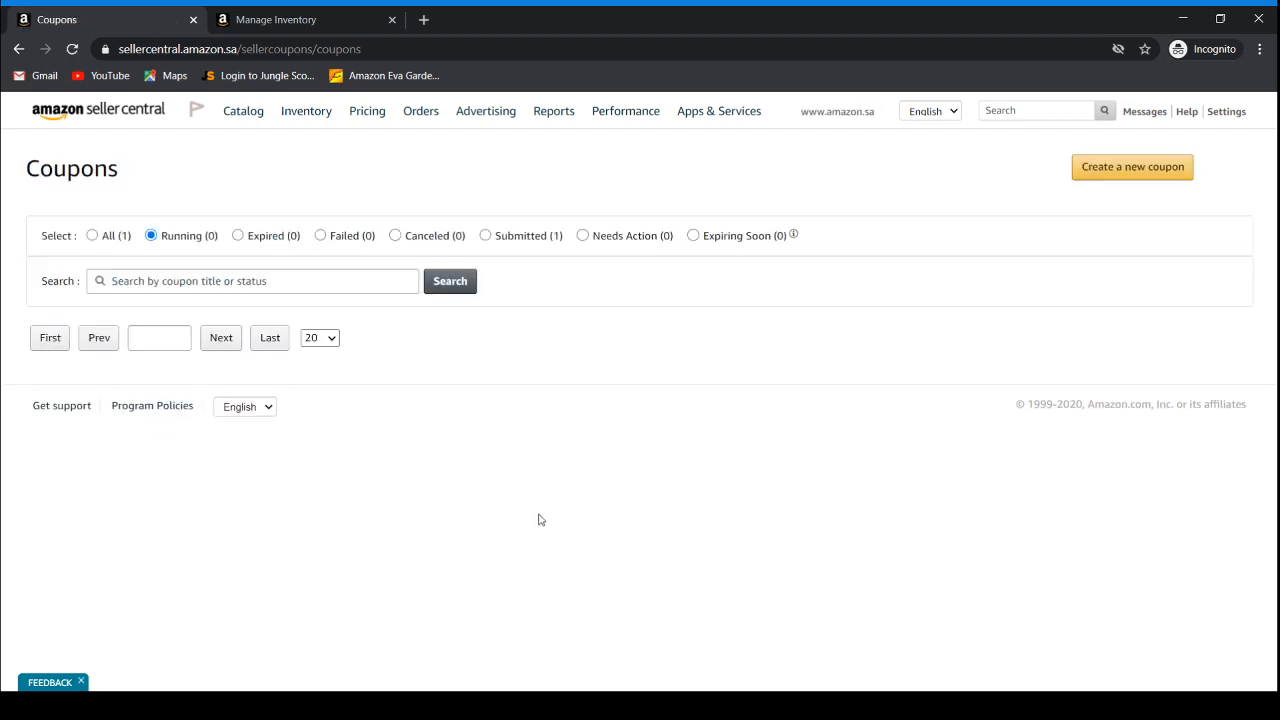
# - List all coupons and read the explanations of the Spend, Clips, Redeemed and Sales columns
pyautogui.click(93, 237)
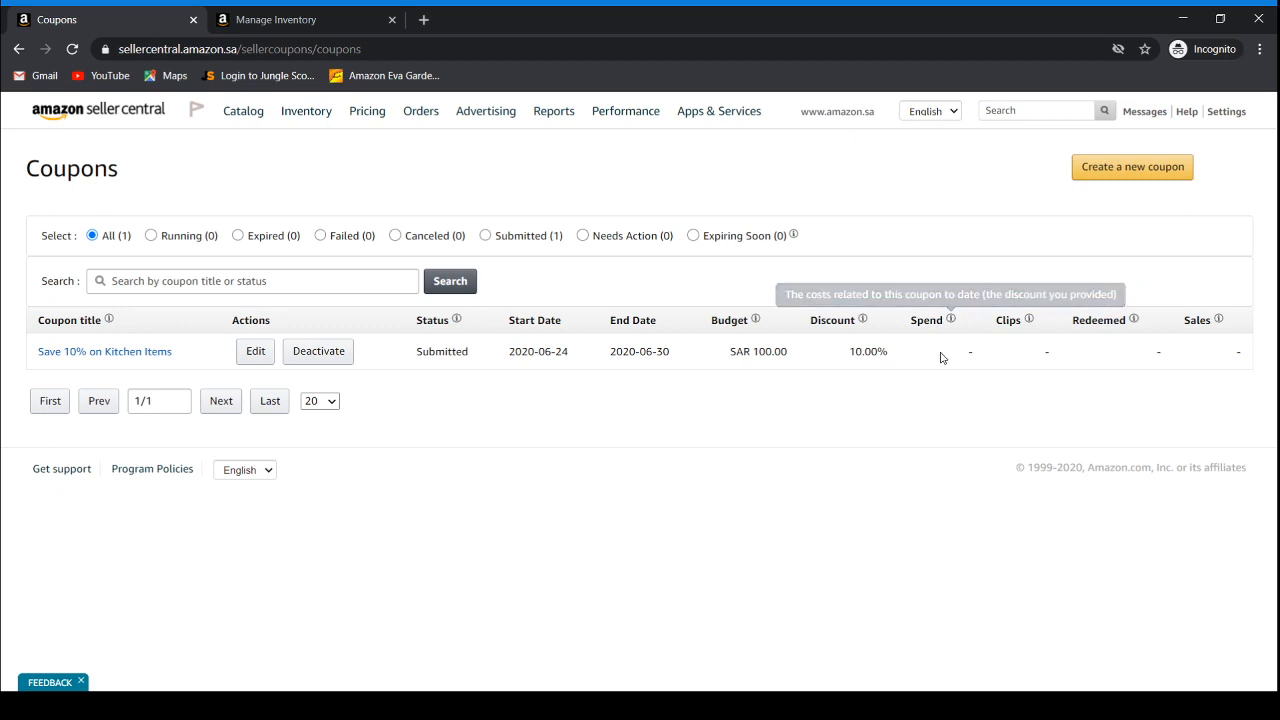
pyautogui.moveTo(952, 323)
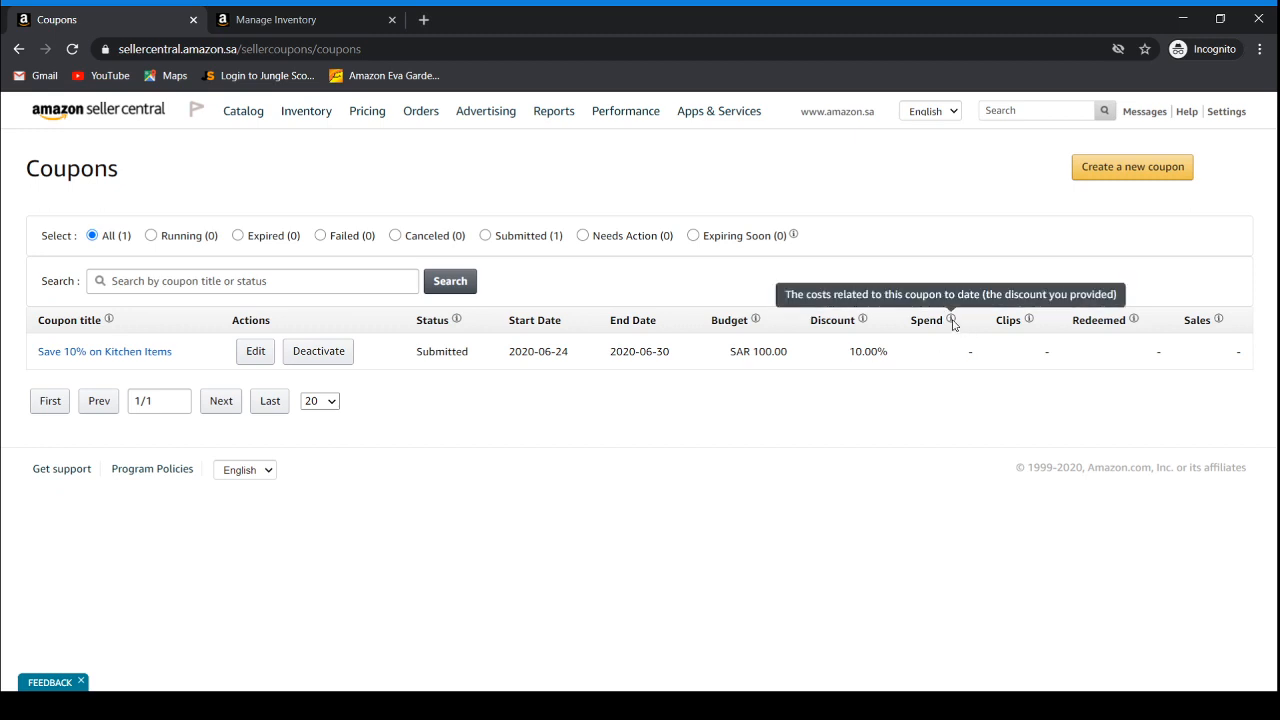
pyautogui.moveTo(1033, 322)
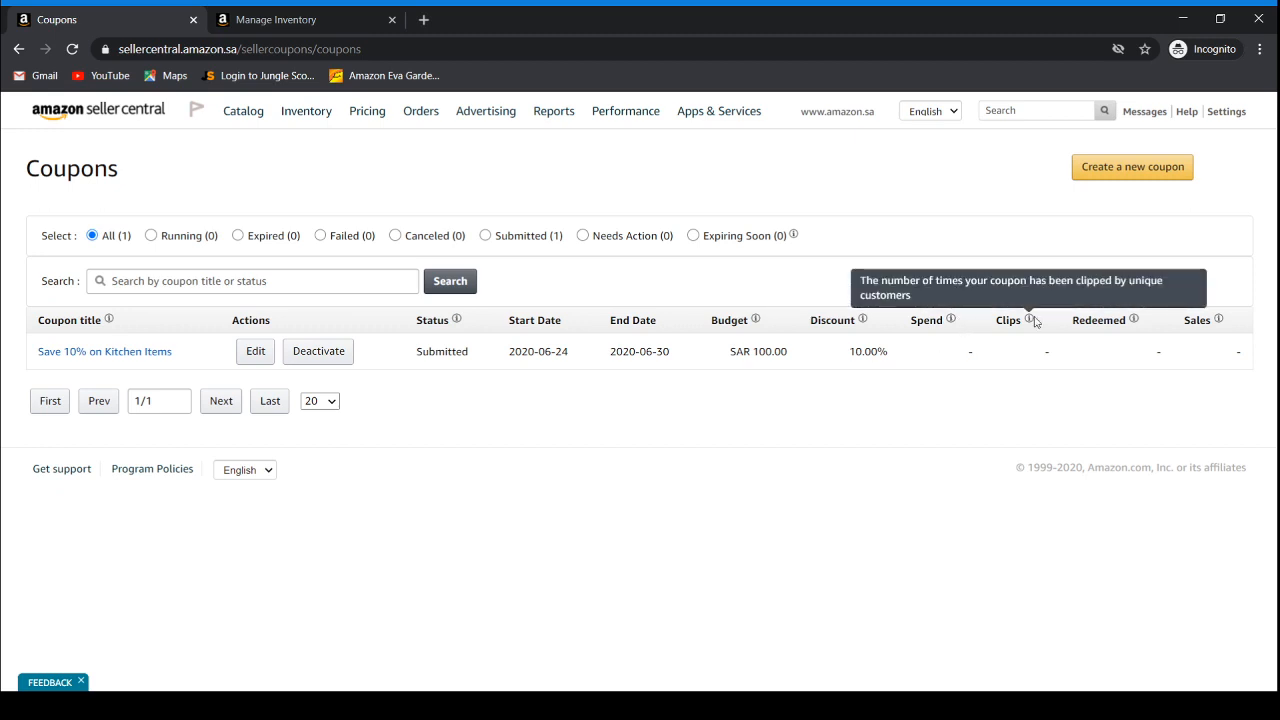
pyautogui.moveTo(1135, 322)
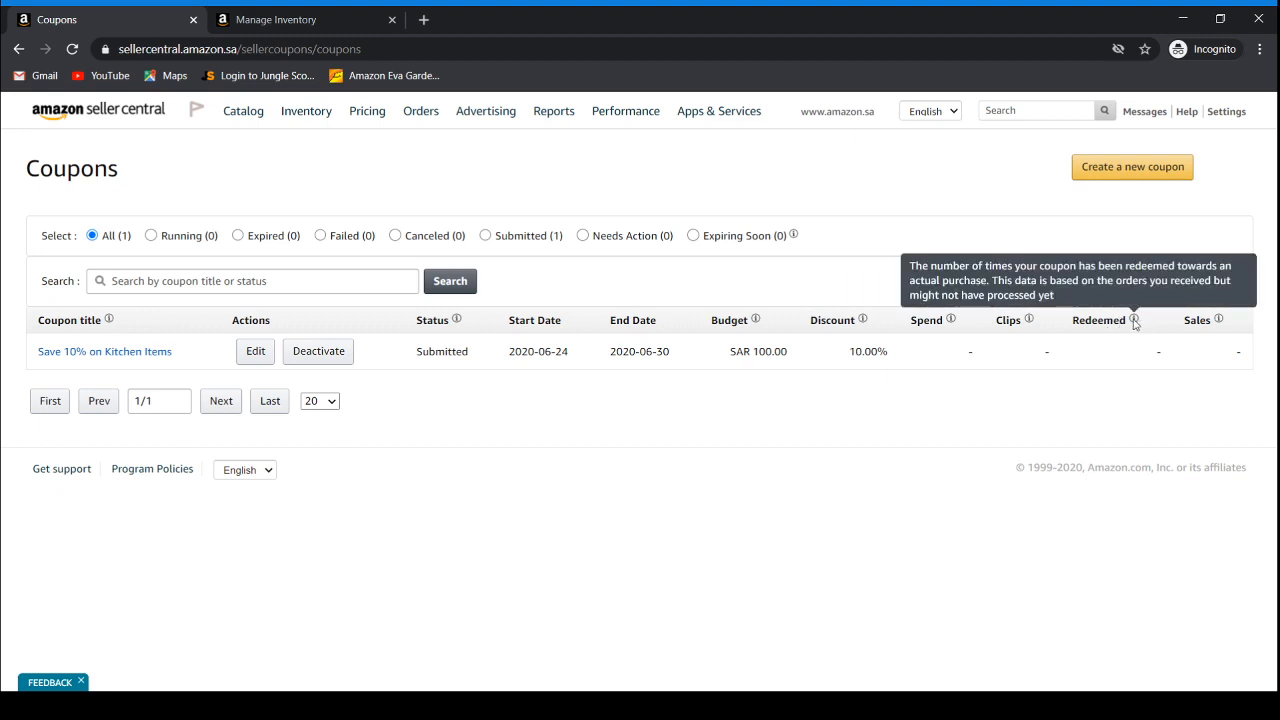
pyautogui.moveTo(1221, 330)
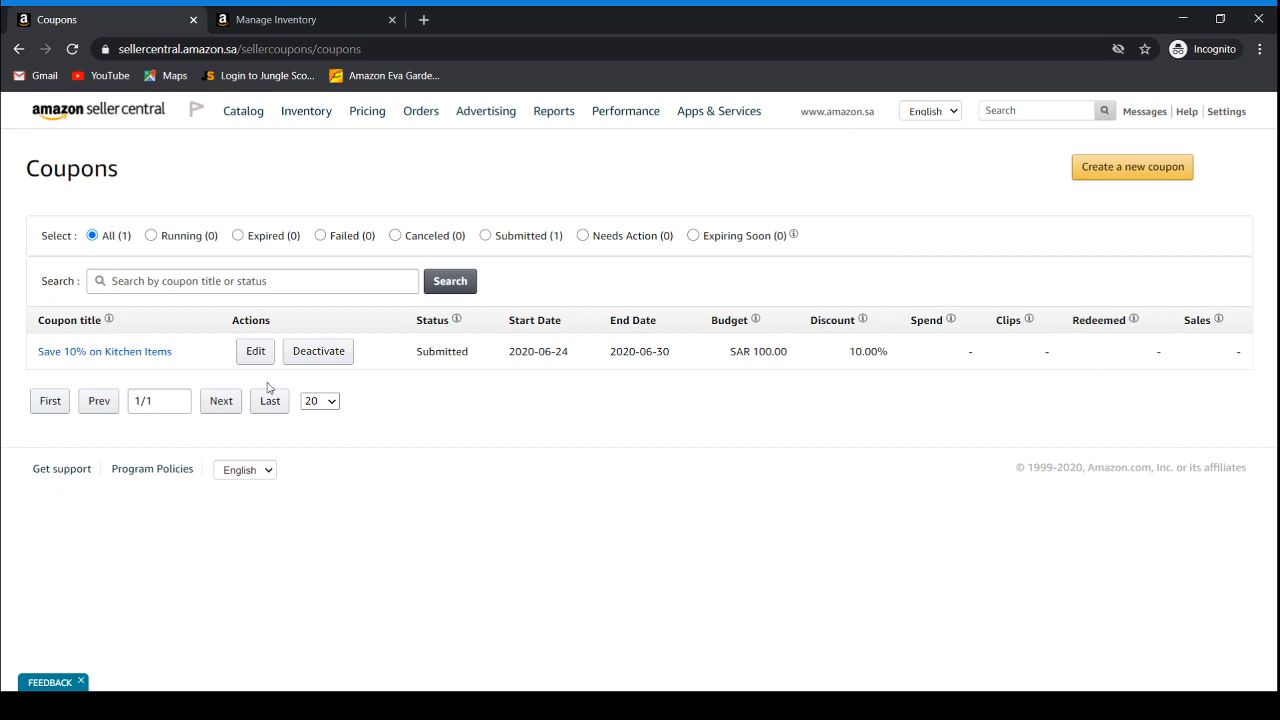
# - Try to edit the submitted Kitchen Items coupon and return to the coupon dashboard
pyautogui.click(255, 352)
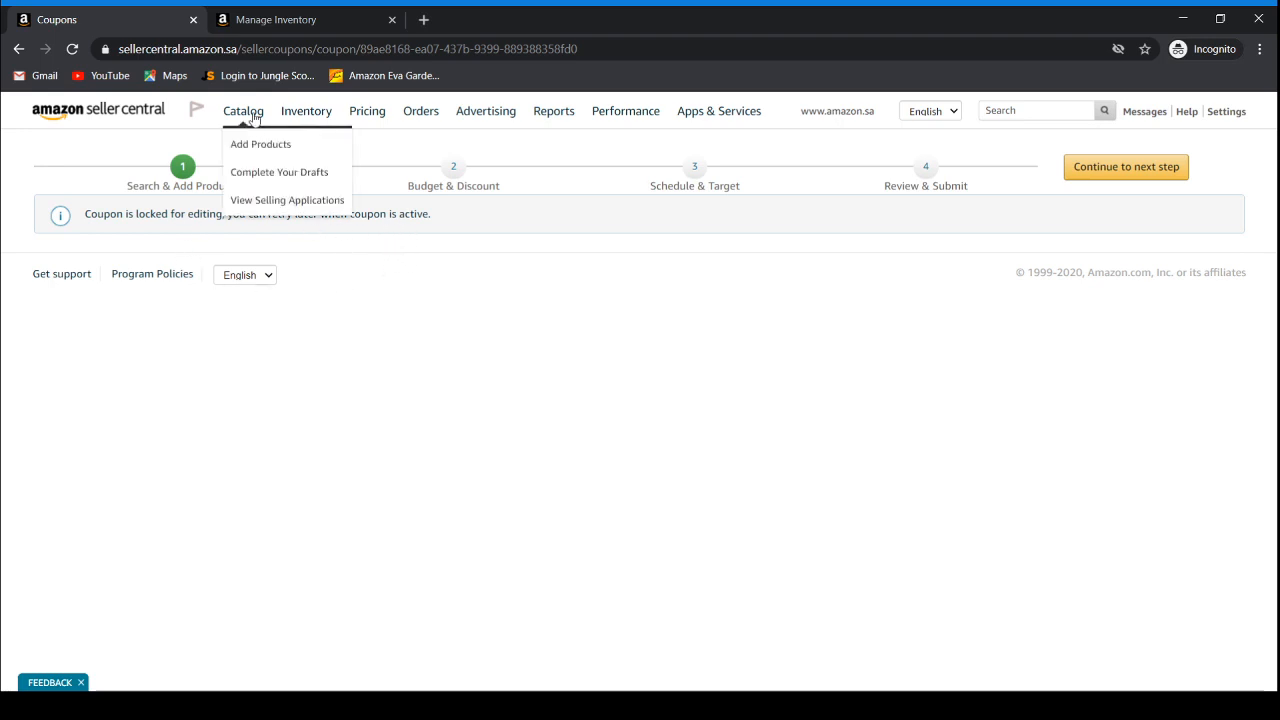
pyautogui.moveTo(484, 110)
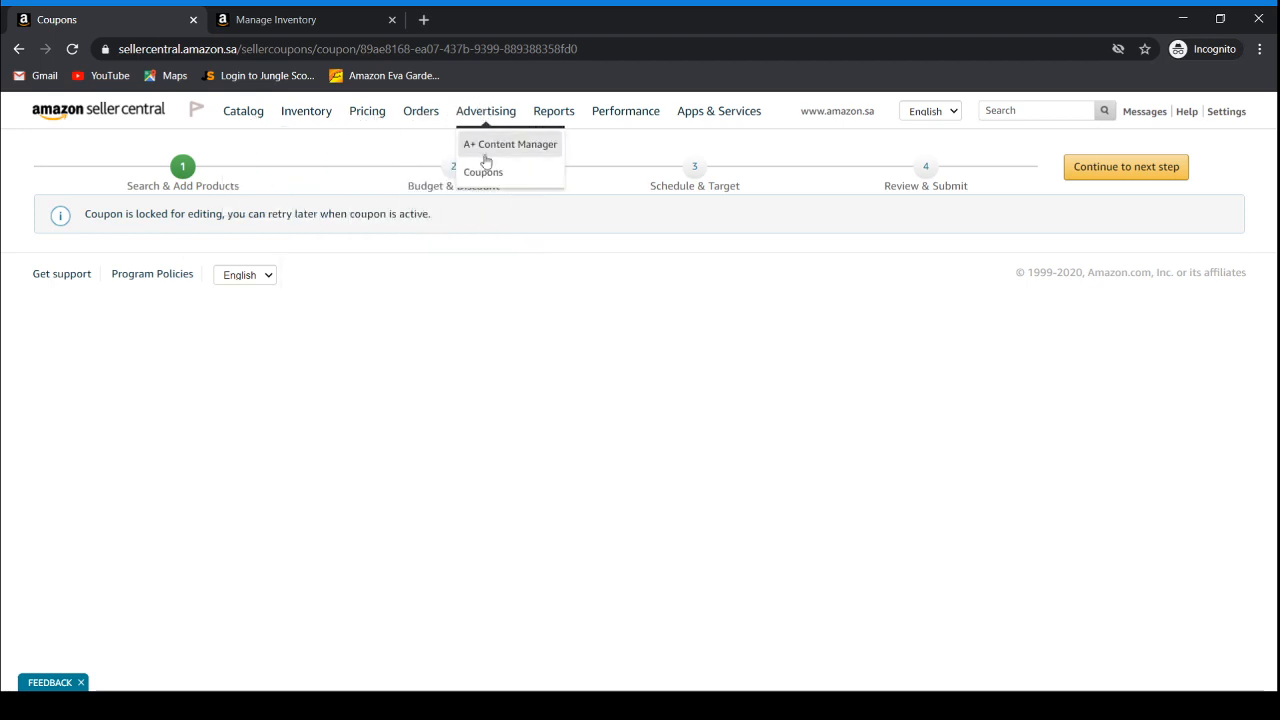
pyautogui.click(484, 174)
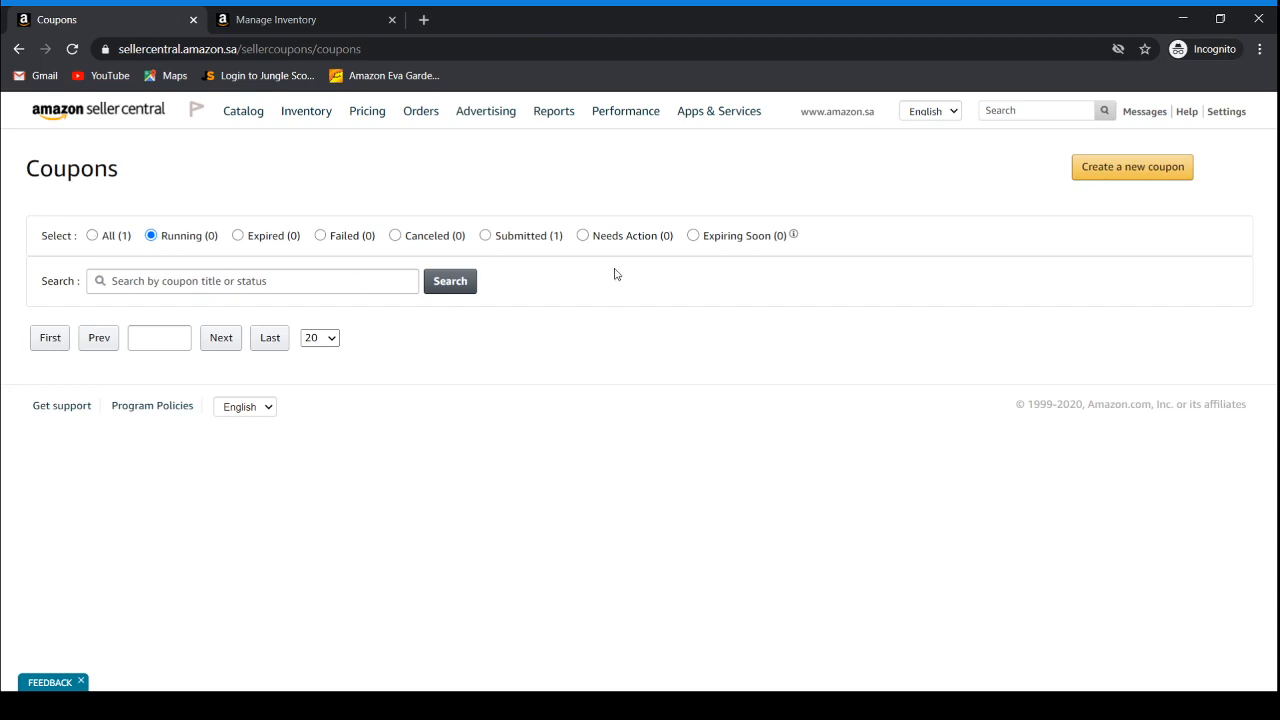
# - Filter the coupon list by Submitted and by Running, and switch it back to all coupons
pyautogui.click(485, 236)
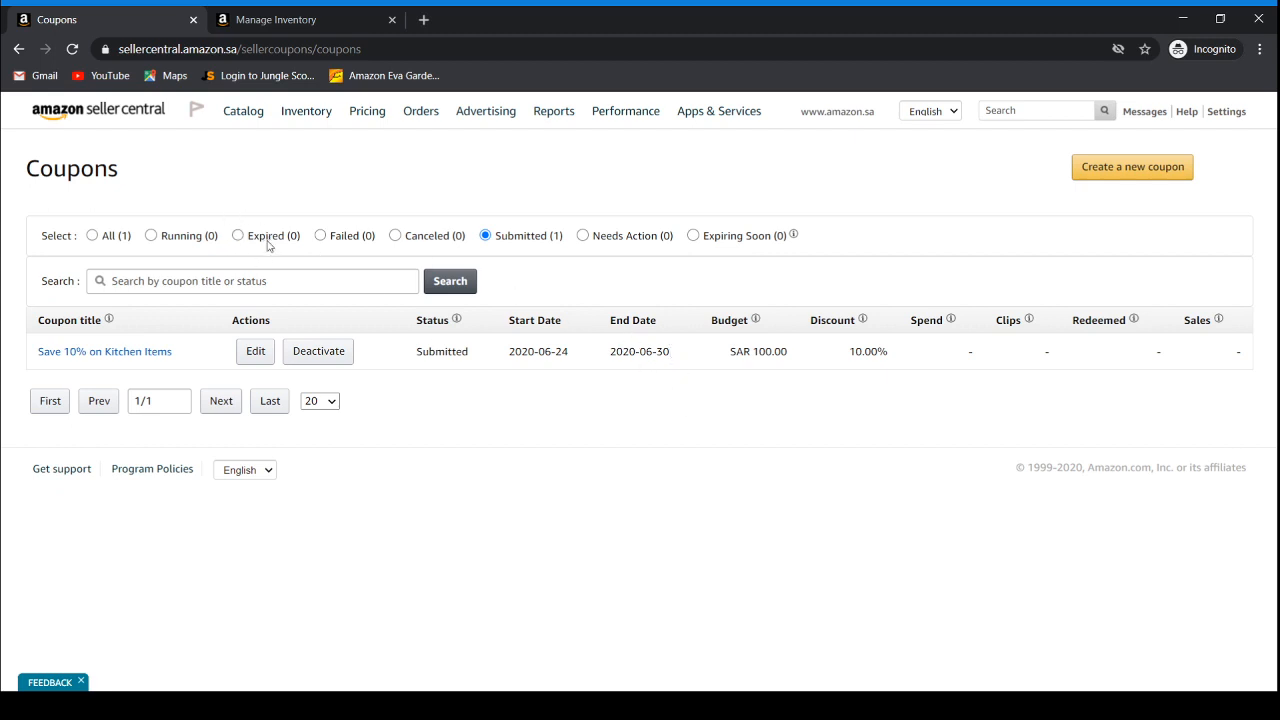
pyautogui.click(152, 237)
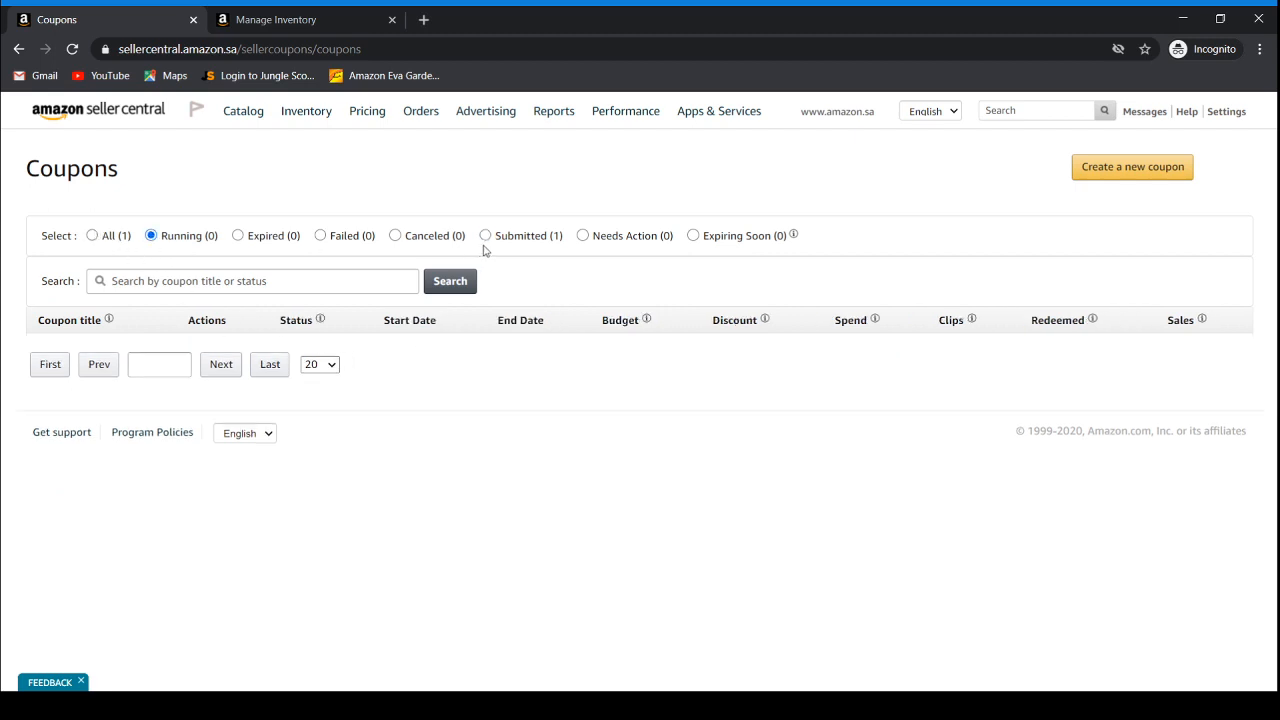
pyautogui.click(94, 237)
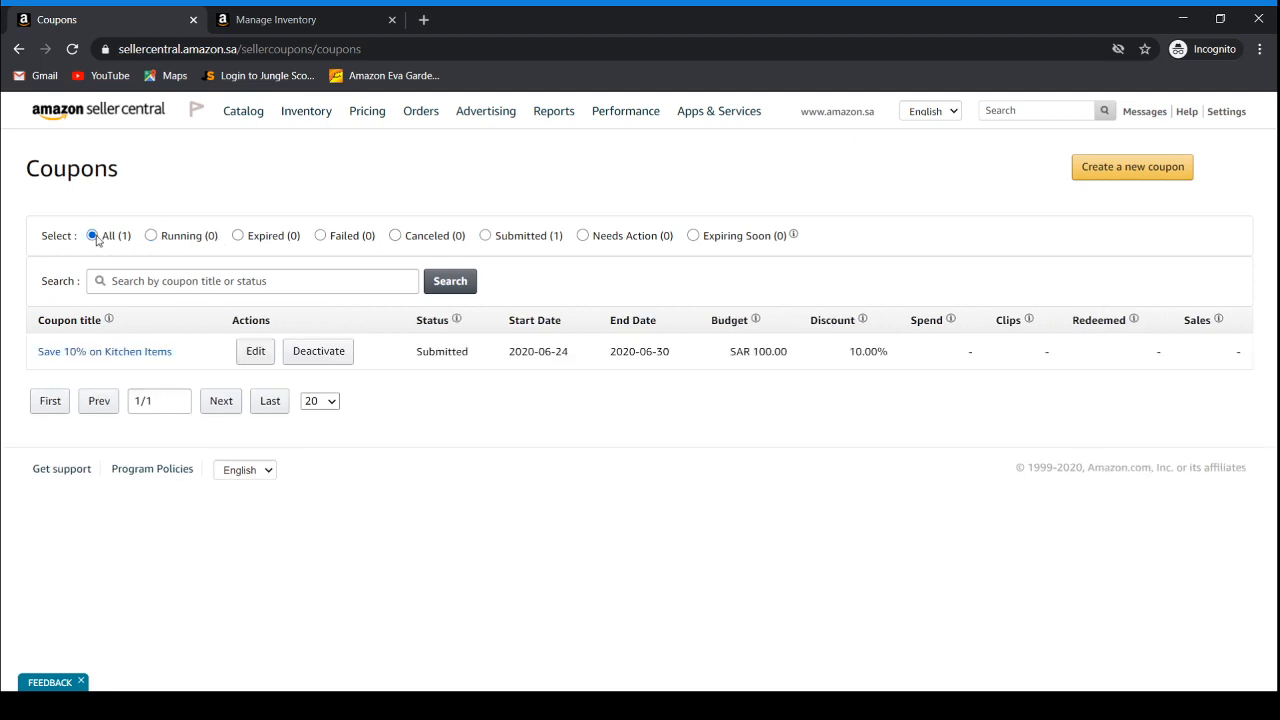